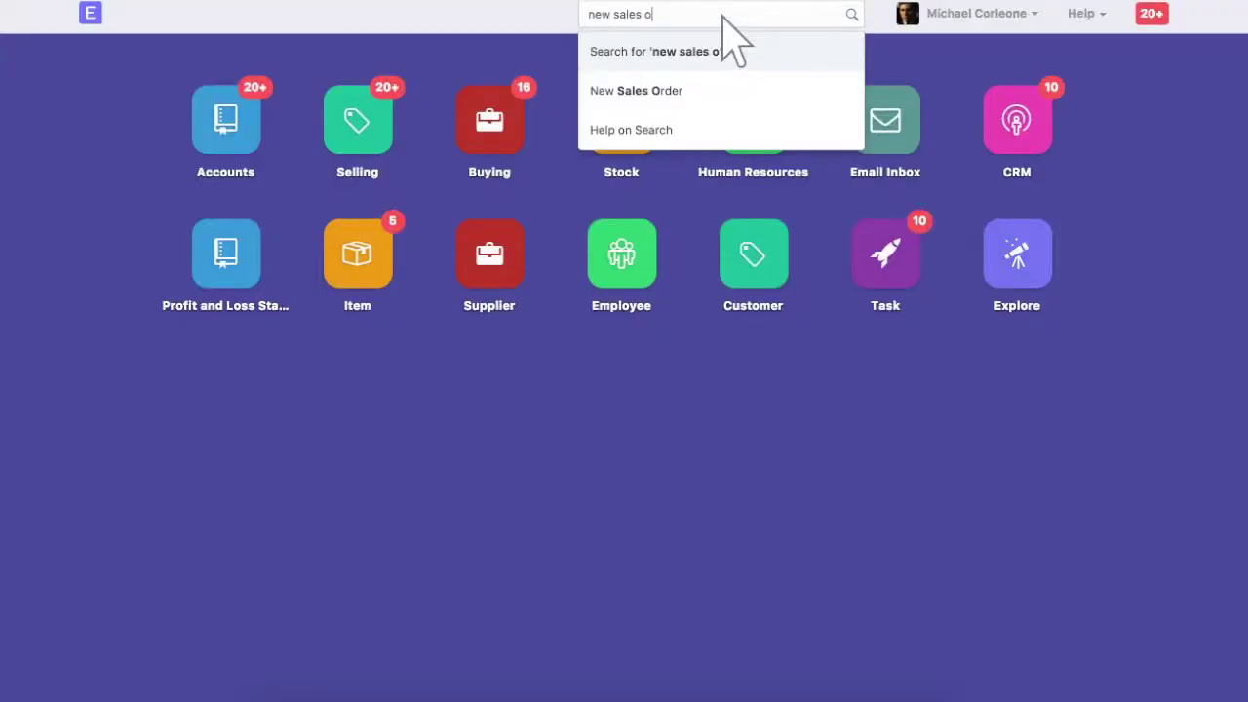
Open a blank Sales Order form from the awesome bar suggestions.
{"action": "left_click", "coordinate": [723, 93]}
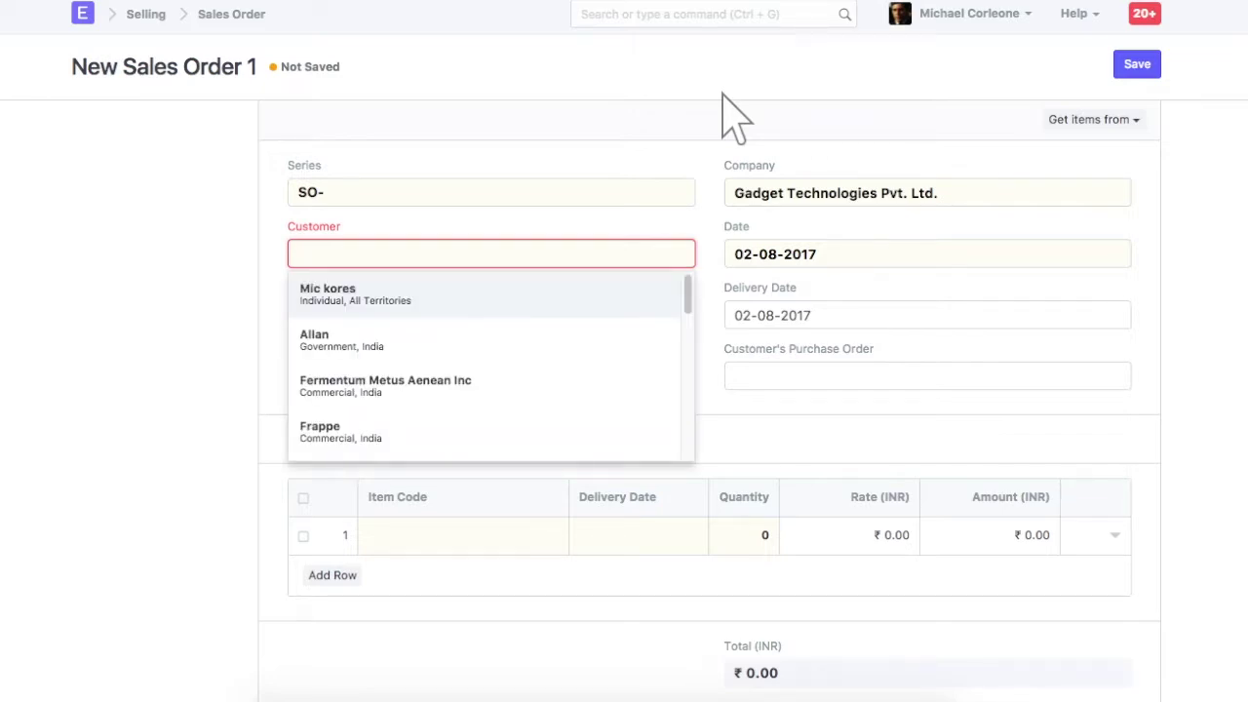
Pull the three phone items from quotation QTN-00024, setting customer InMobi Solutions.
{"action": "left_click", "coordinate": [1100, 140]}
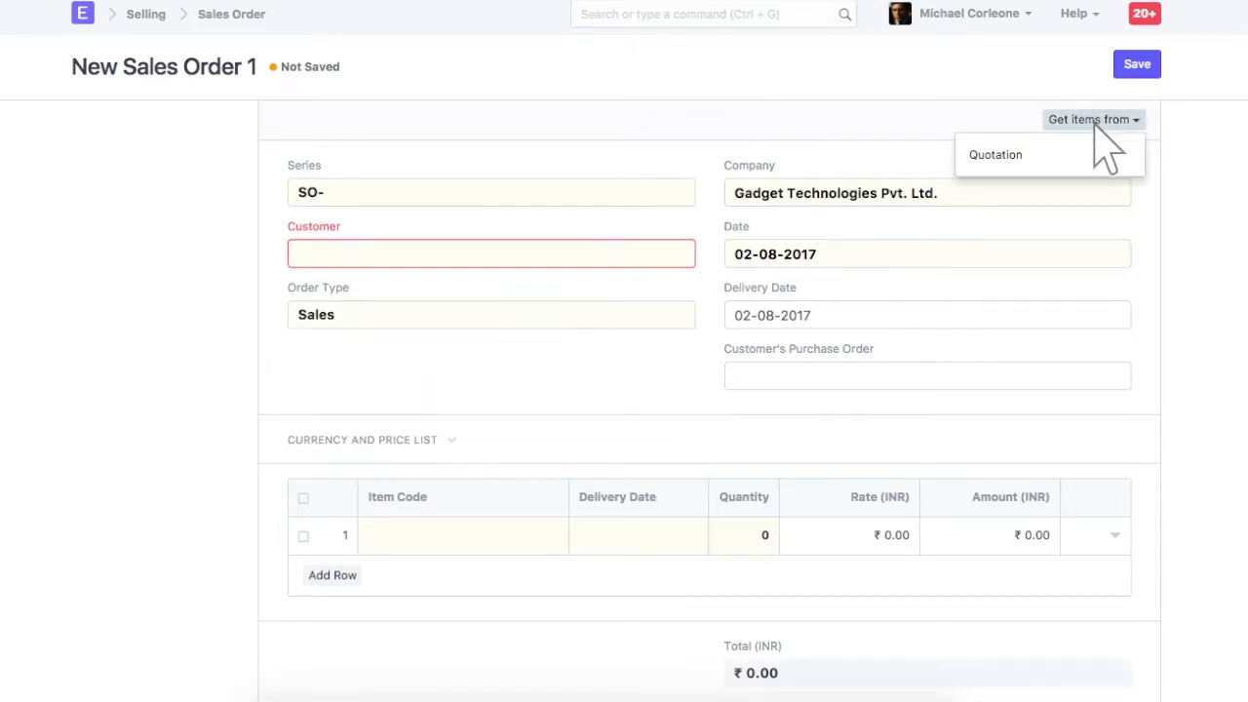
{"action": "left_click", "coordinate": [1083, 154]}
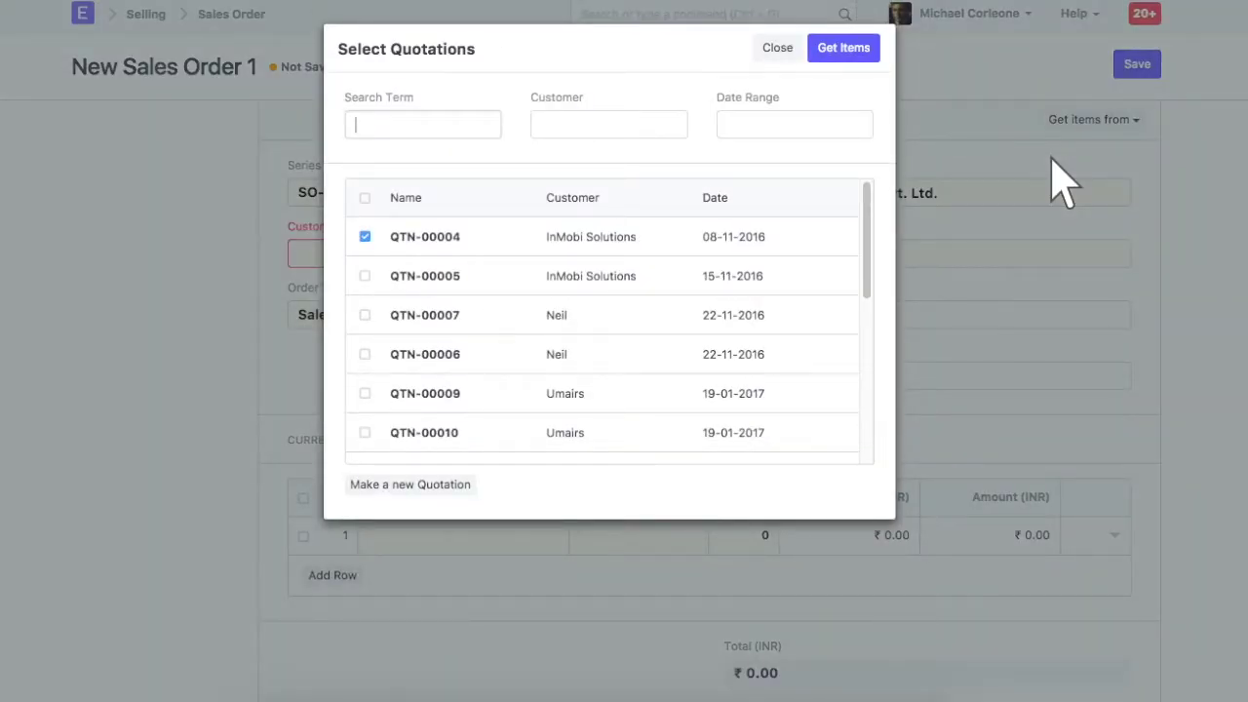
{"action": "left_click", "coordinate": [424, 125]}
{"action": "type", "text": "24"}
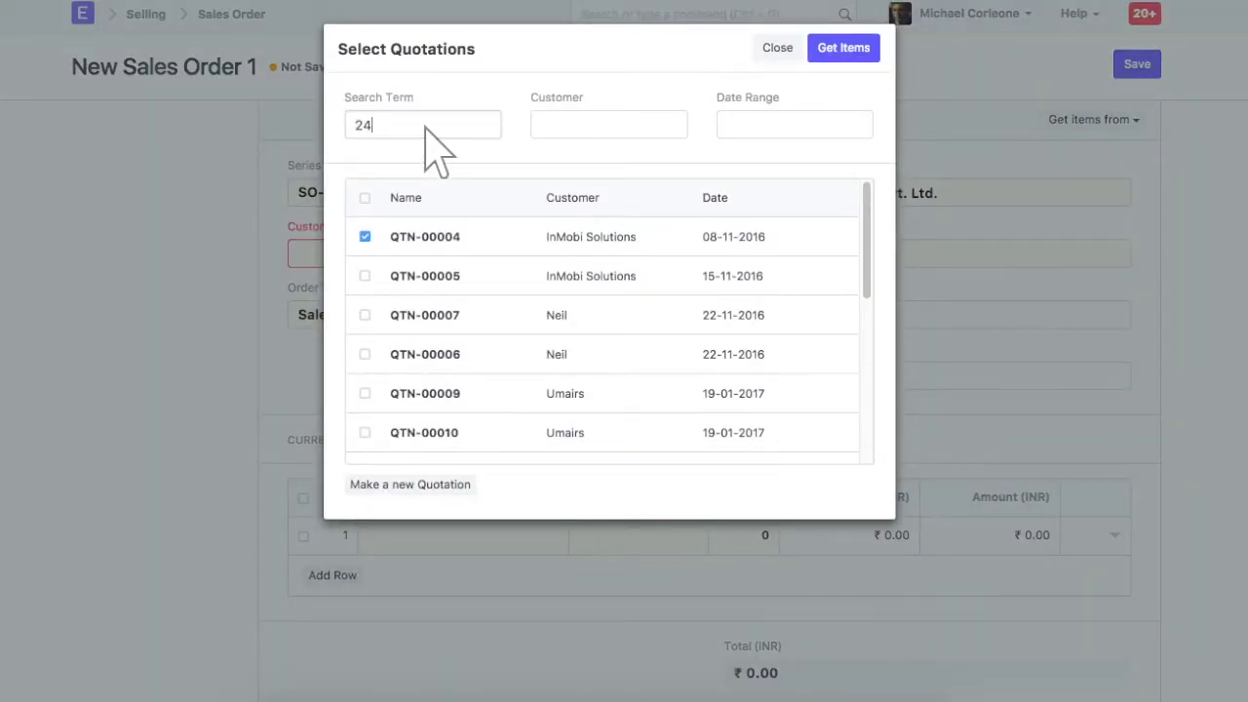
{"action": "left_click", "coordinate": [844, 49]}
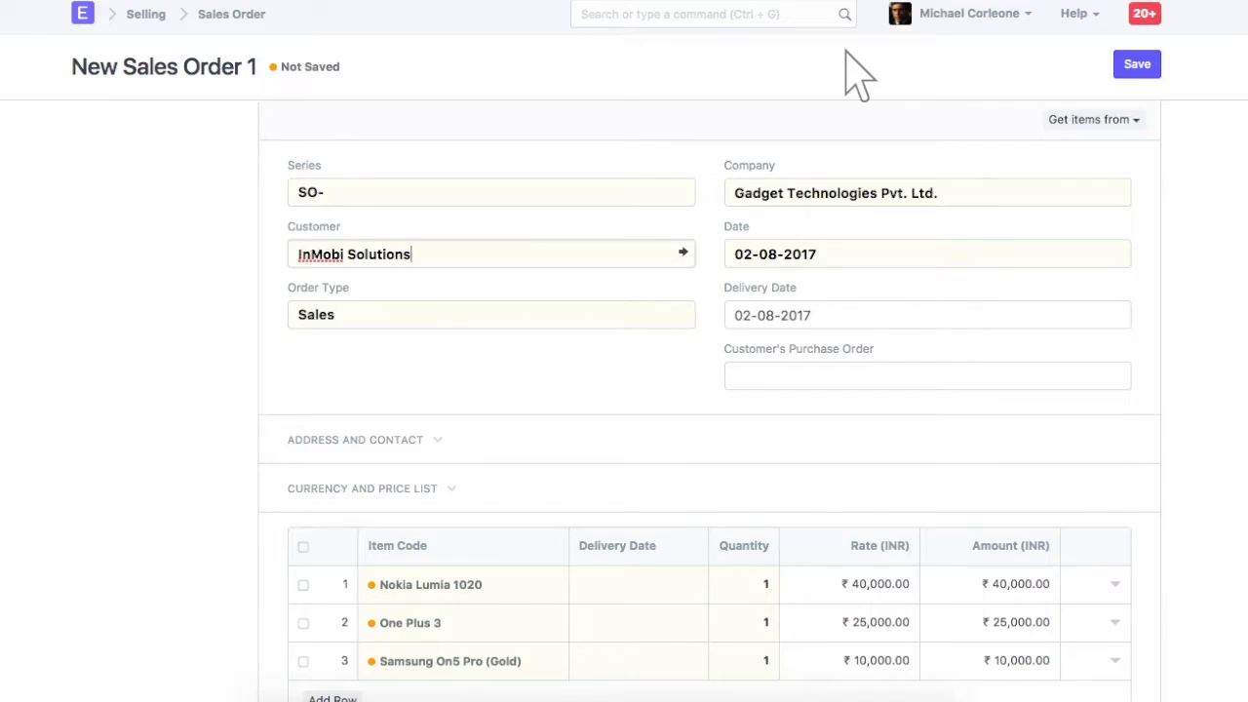
Change the order's delivery date to 05-08-2017.
{"action": "left_click", "coordinate": [929, 314]}
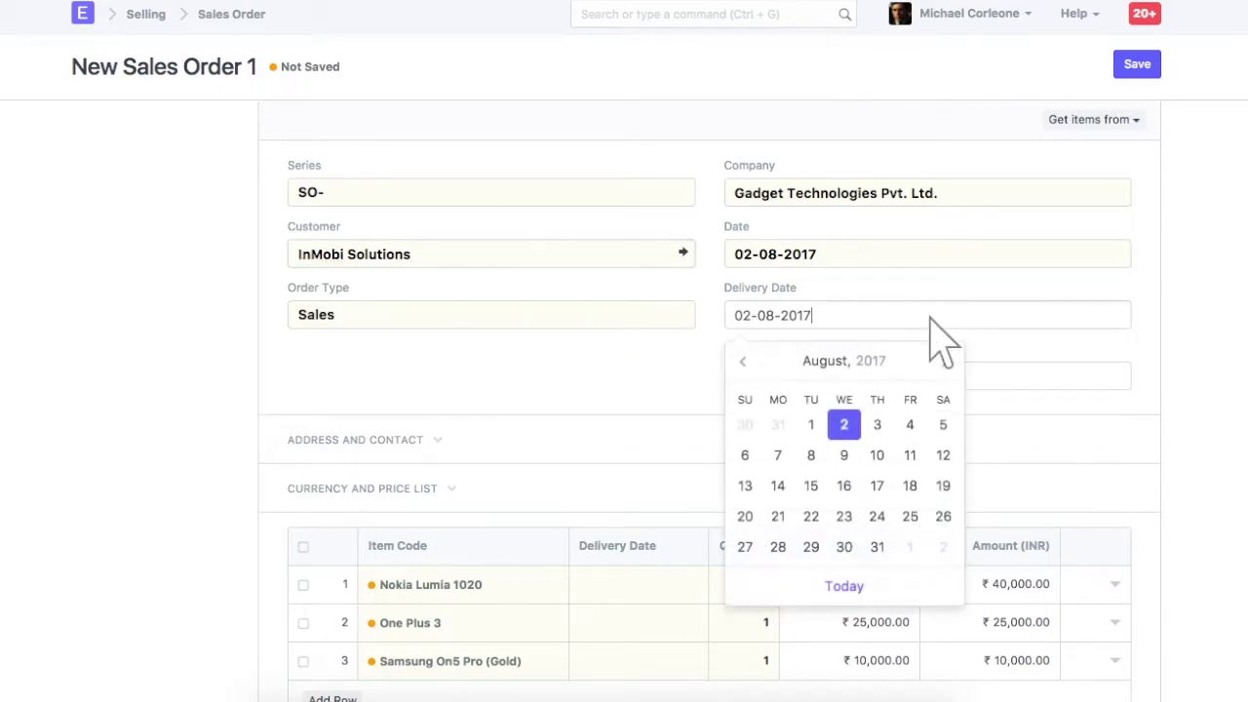
{"action": "key", "text": "ctrl+a"}
{"action": "type", "text": "05-08-2017"}
Review the first item row's details, then close the row editor.
{"action": "left_click", "coordinate": [1116, 584]}
{"action": "scroll", "coordinate": [385, 677], "scroll_direction": "down", "scroll_amount": 5}
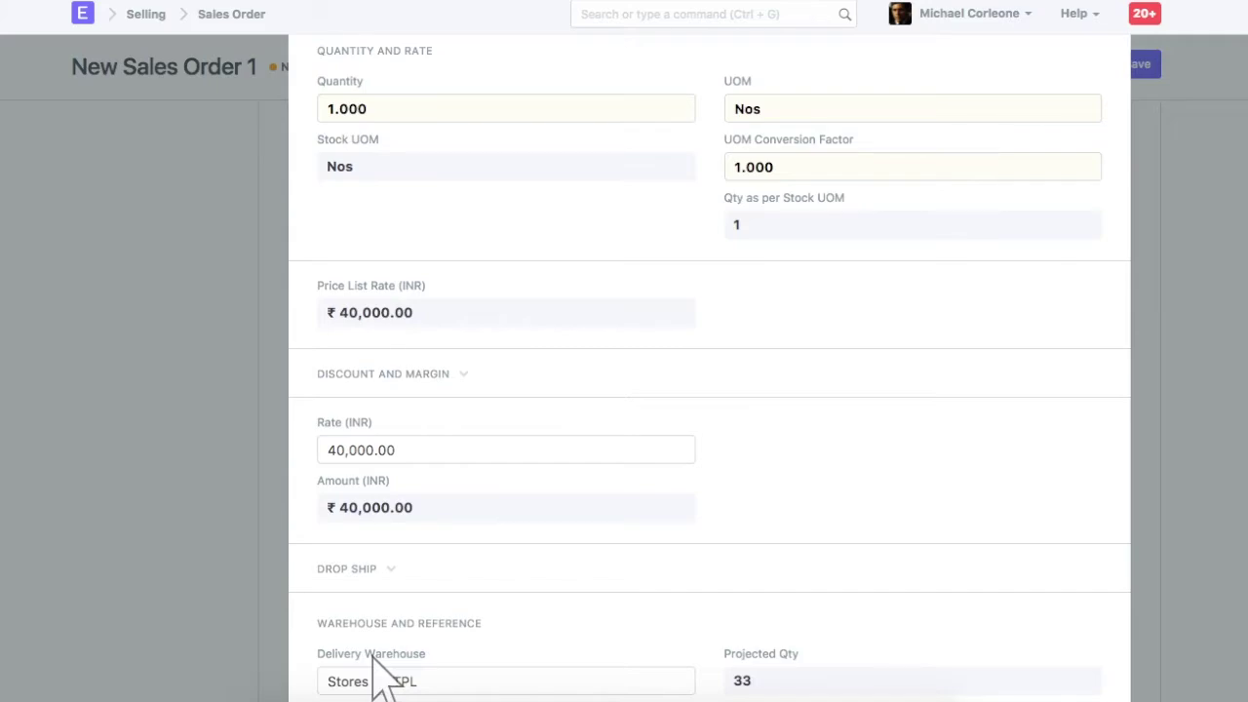
{"action": "key", "text": "Escape"}
{"action": "scroll", "coordinate": [387, 683], "scroll_direction": "up", "scroll_amount": 10}
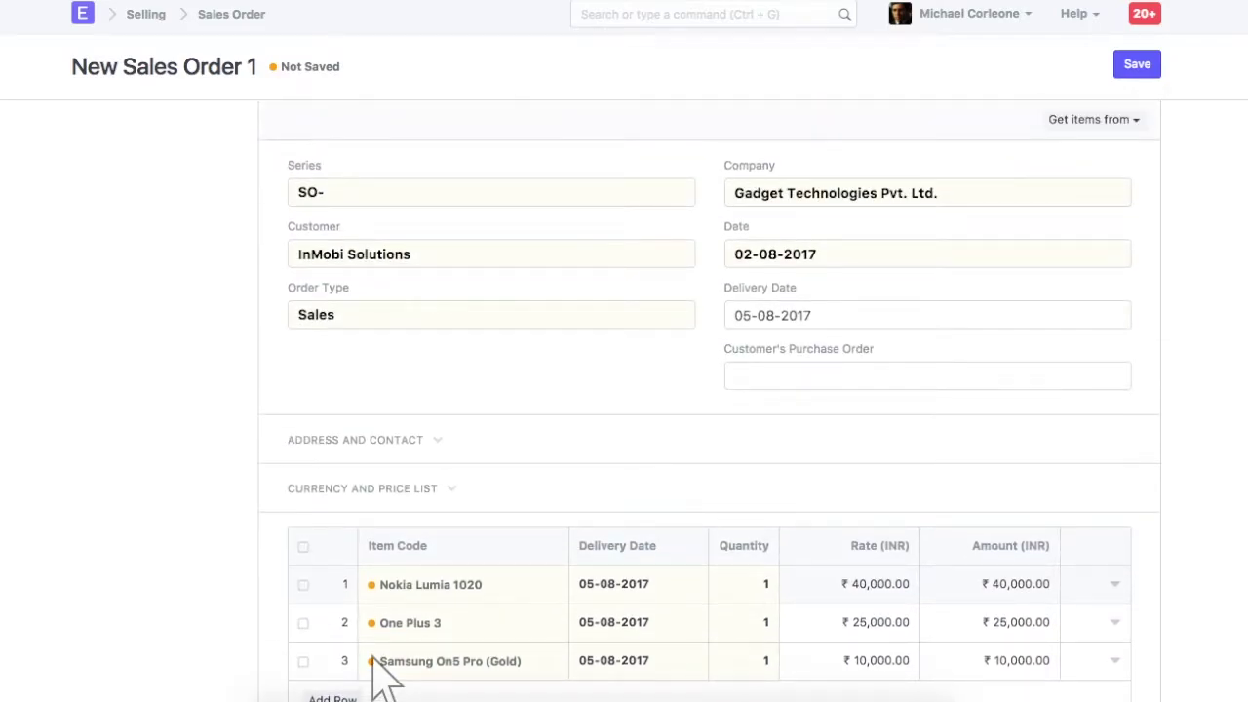
Save the sales order and check its print preview.
{"action": "left_click", "coordinate": [1139, 66]}
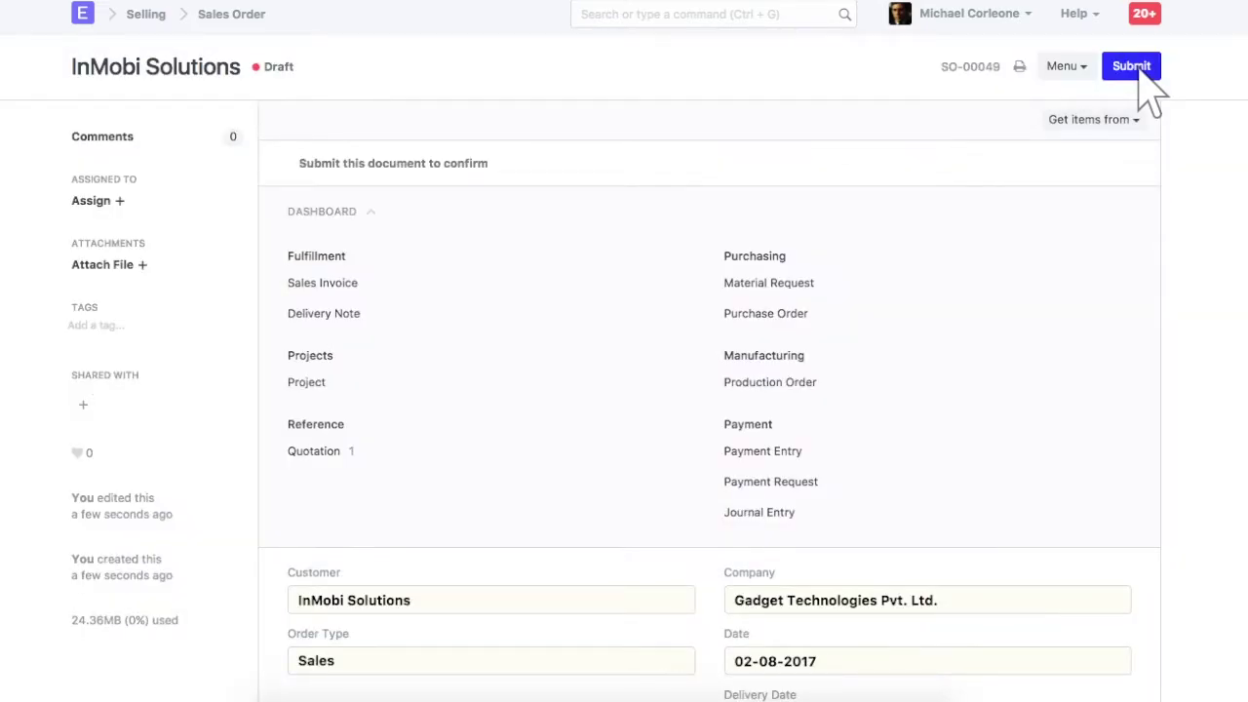
{"action": "left_click", "coordinate": [1019, 67]}
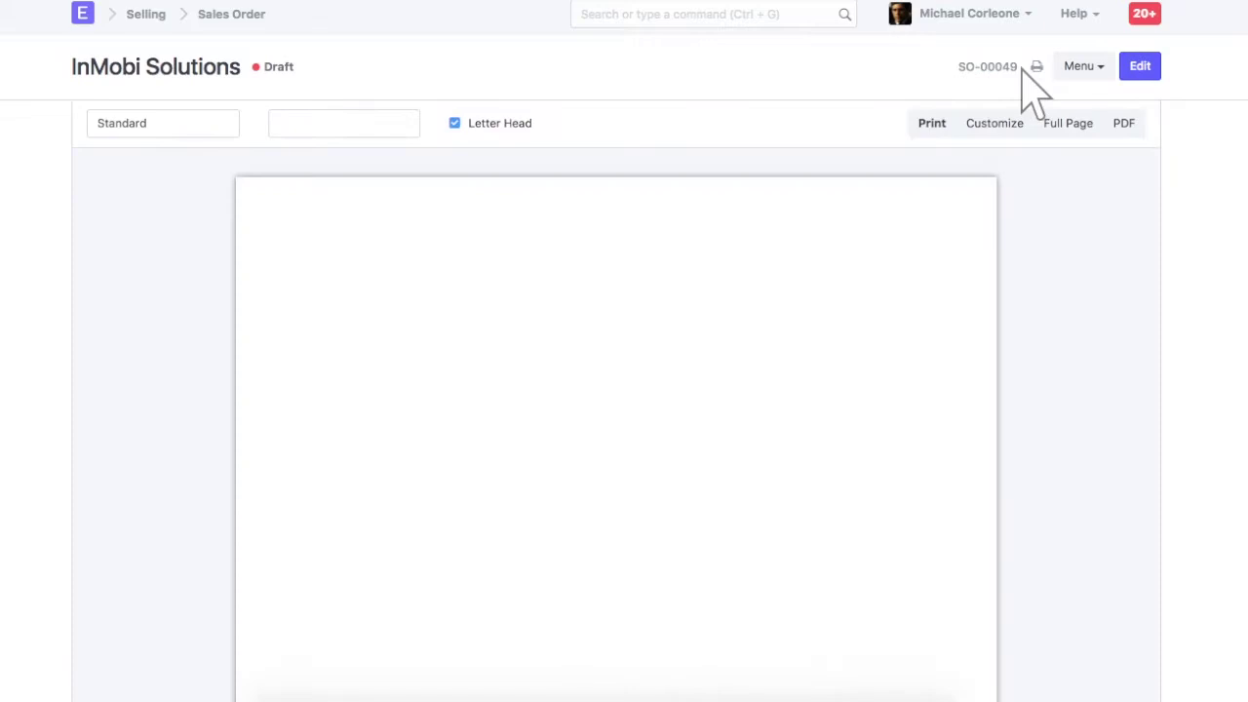
{"action": "scroll", "coordinate": [1022, 70], "scroll_direction": "down", "scroll_amount": 3}
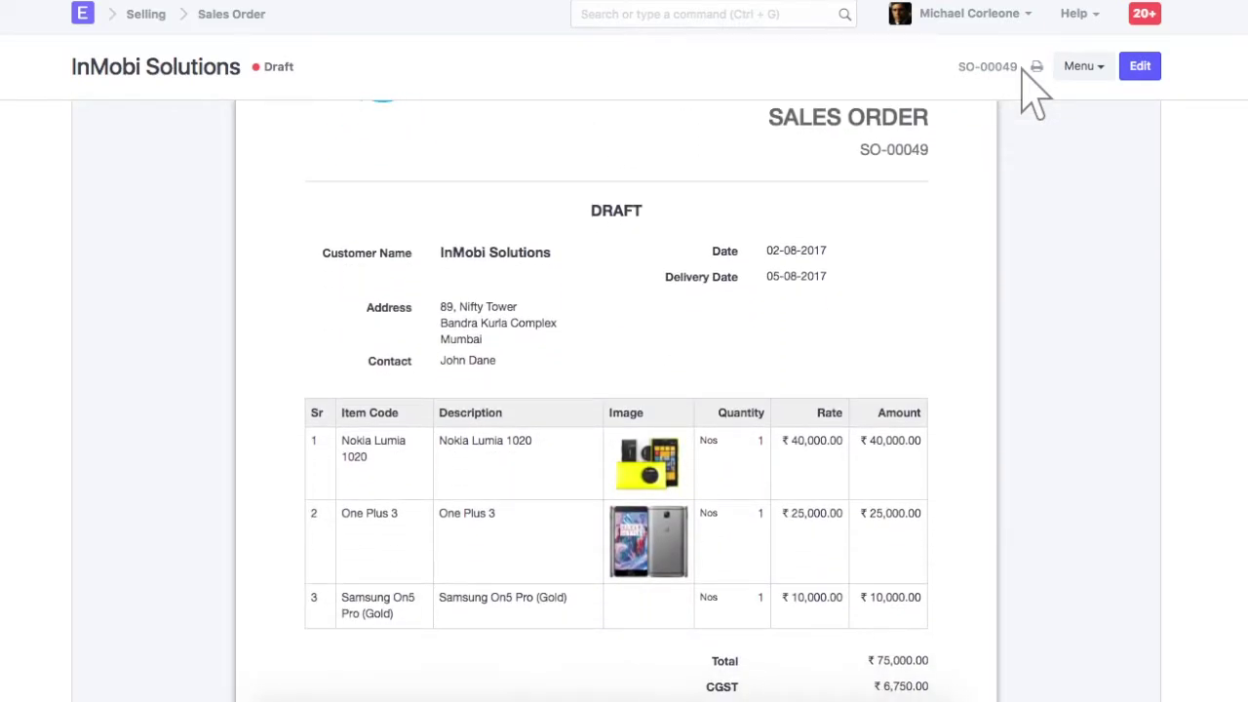
{"action": "left_click", "coordinate": [1139, 70]}
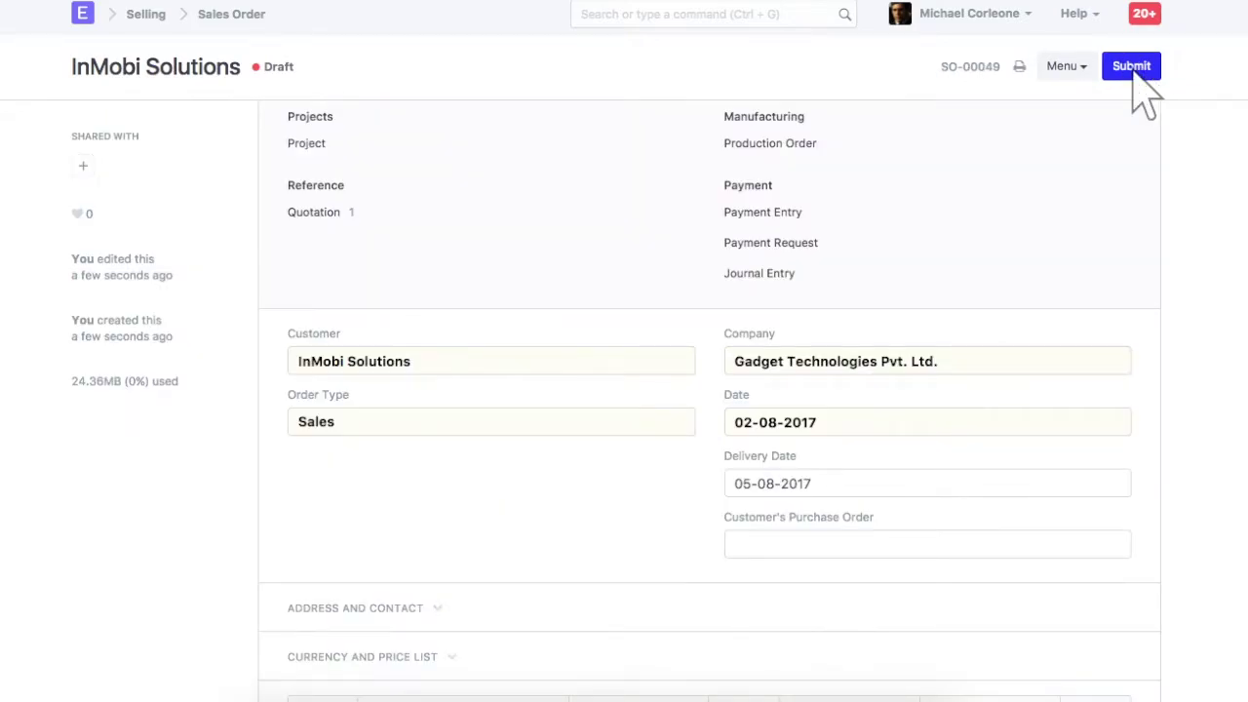
Submit SO-00049 so its status becomes To Deliver and Bill.
{"action": "left_click", "coordinate": [1134, 76]}
{"action": "left_click", "coordinate": [861, 51]}
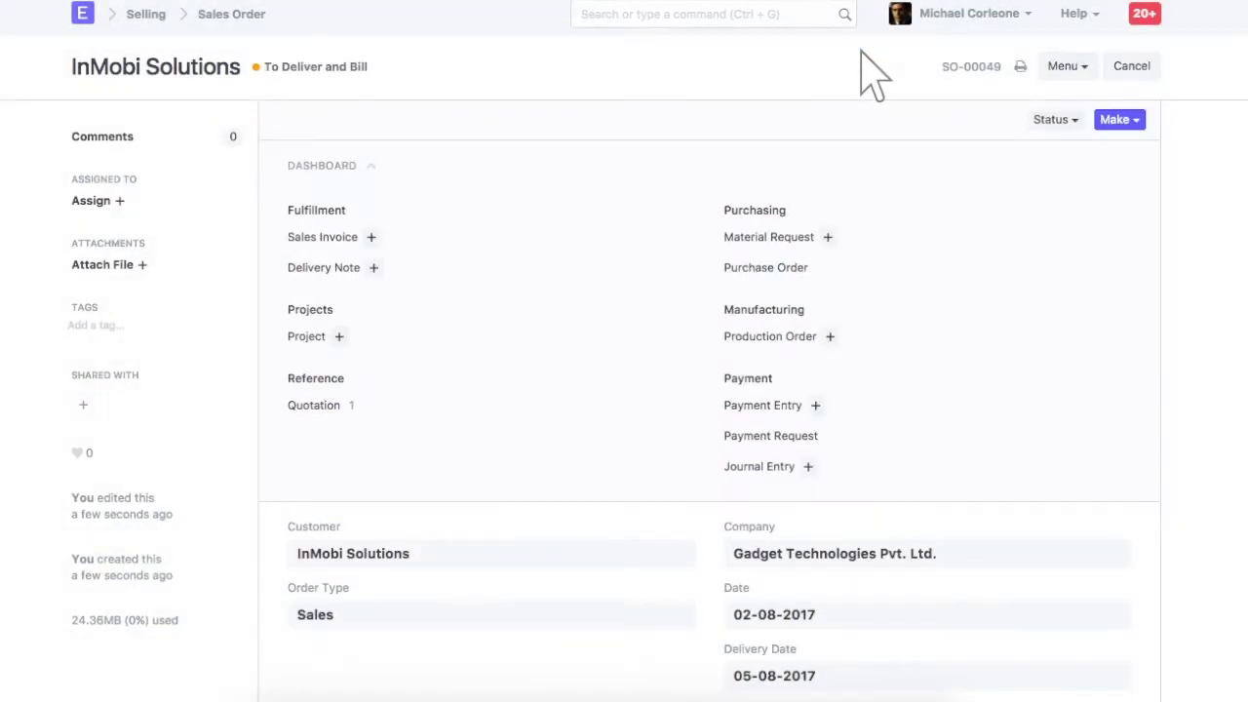
{"action": "left_click", "coordinate": [1117, 120]}
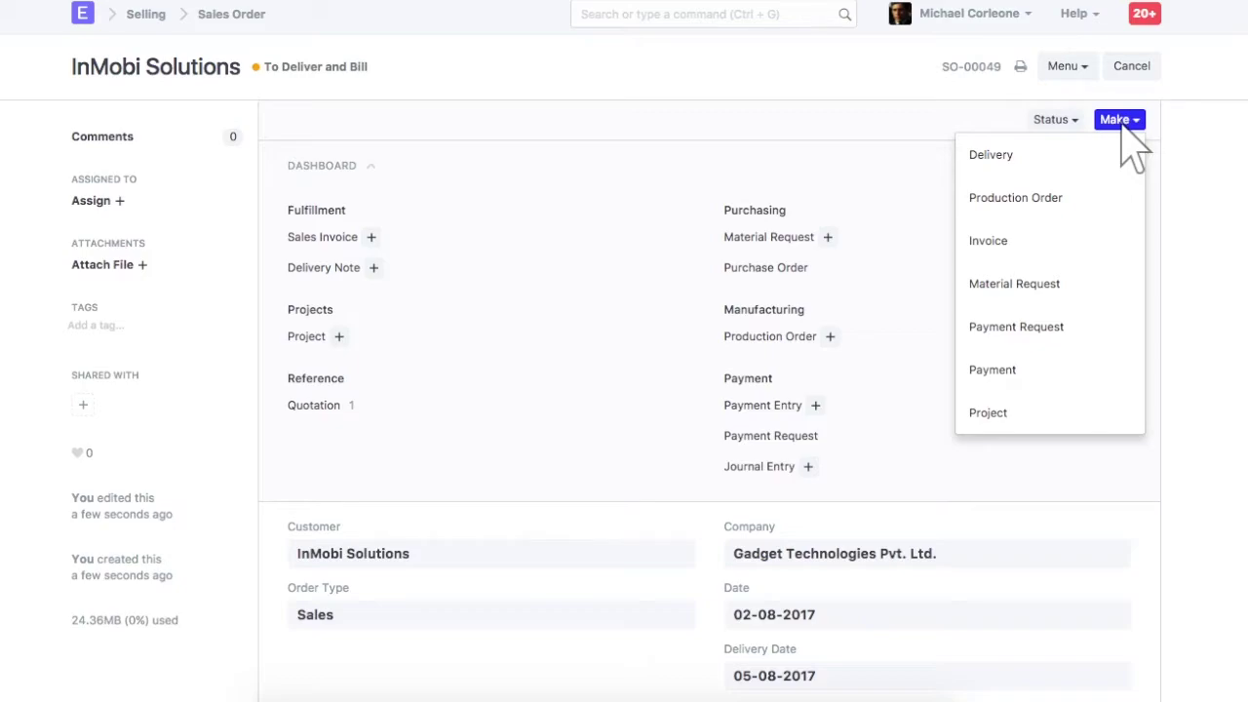
Make a Delivery Note from the order and open its first phone item's details.
{"action": "left_click", "coordinate": [1052, 154]}
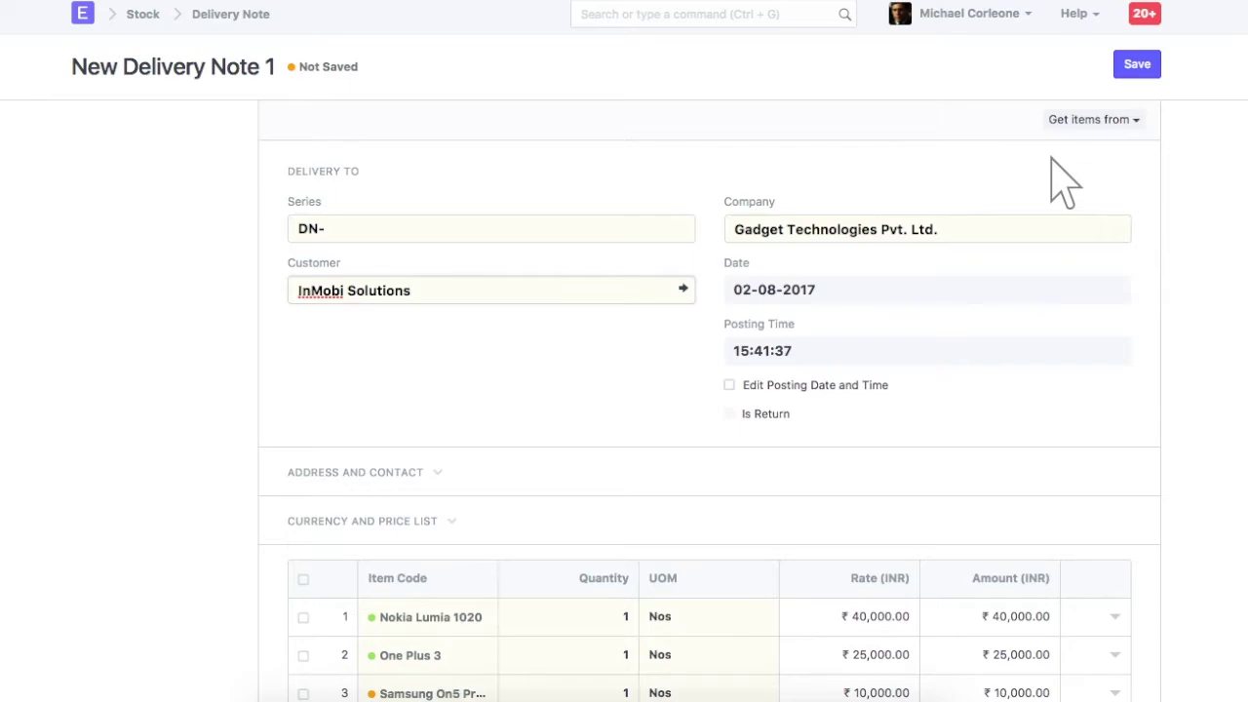
{"action": "left_click", "coordinate": [1116, 618]}
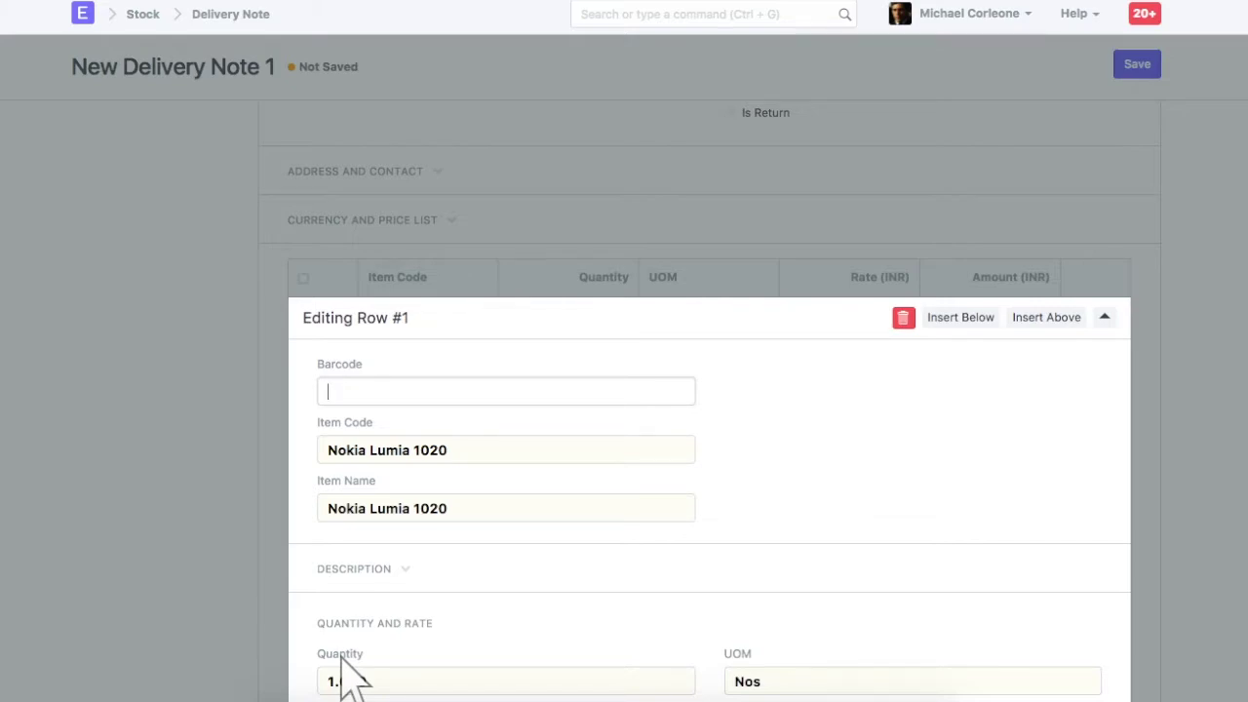
Review the delivery note, totalling ₹88,500.00 from Stores - GTPL, and save it as draft DN-00019.
{"action": "scroll", "coordinate": [353, 656], "scroll_direction": "down", "scroll_amount": 5}
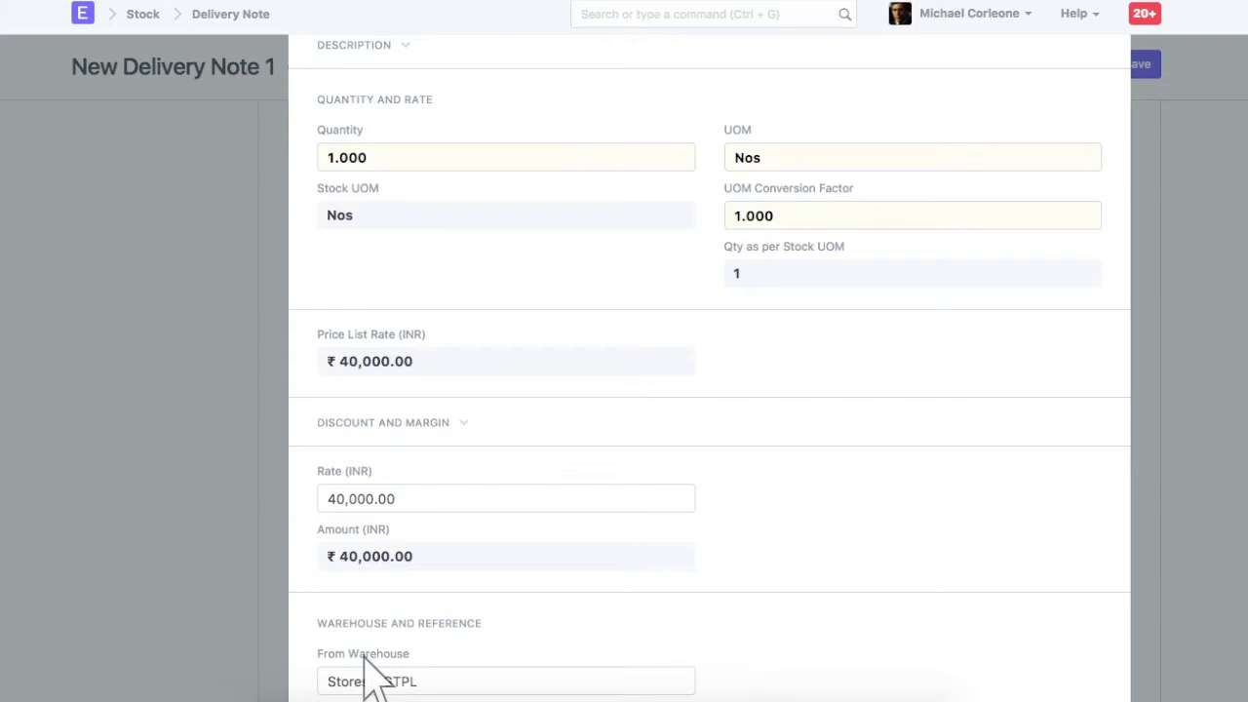
{"action": "scroll", "coordinate": [376, 673], "scroll_direction": "down", "scroll_amount": 1}
{"action": "scroll", "coordinate": [353, 673], "scroll_direction": "down", "scroll_amount": 4}
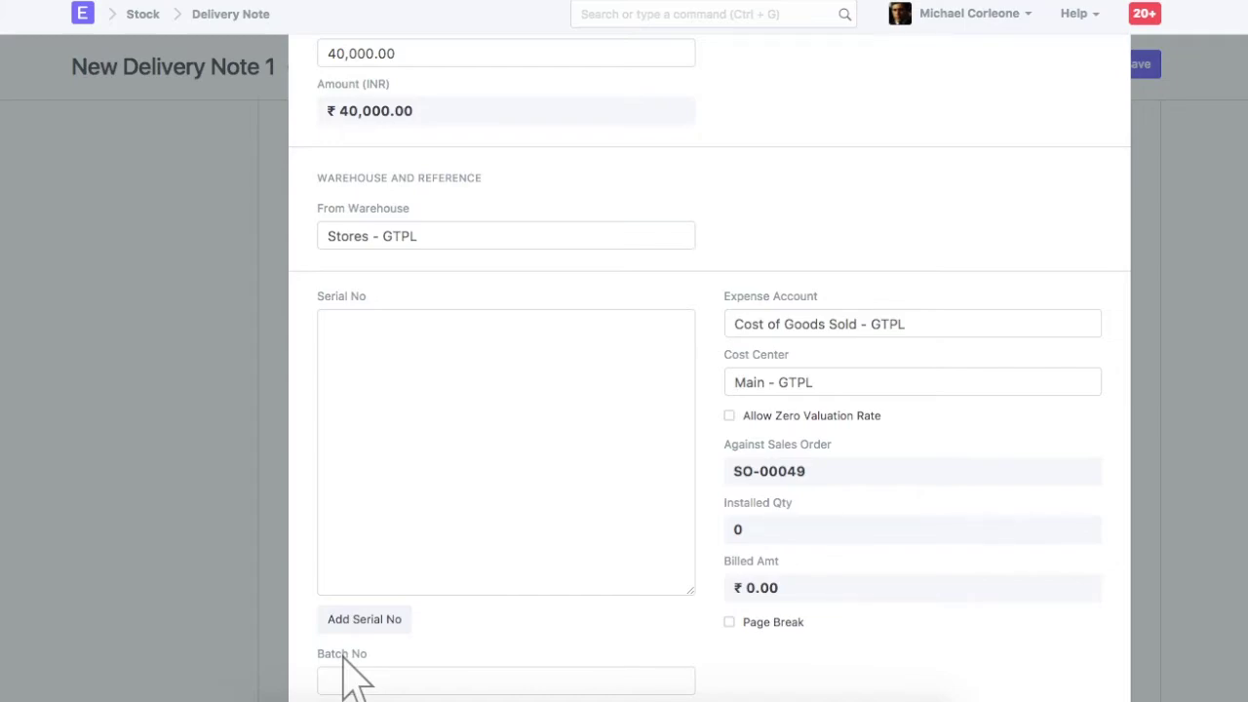
{"action": "scroll", "coordinate": [346, 673], "scroll_direction": "down", "scroll_amount": 5}
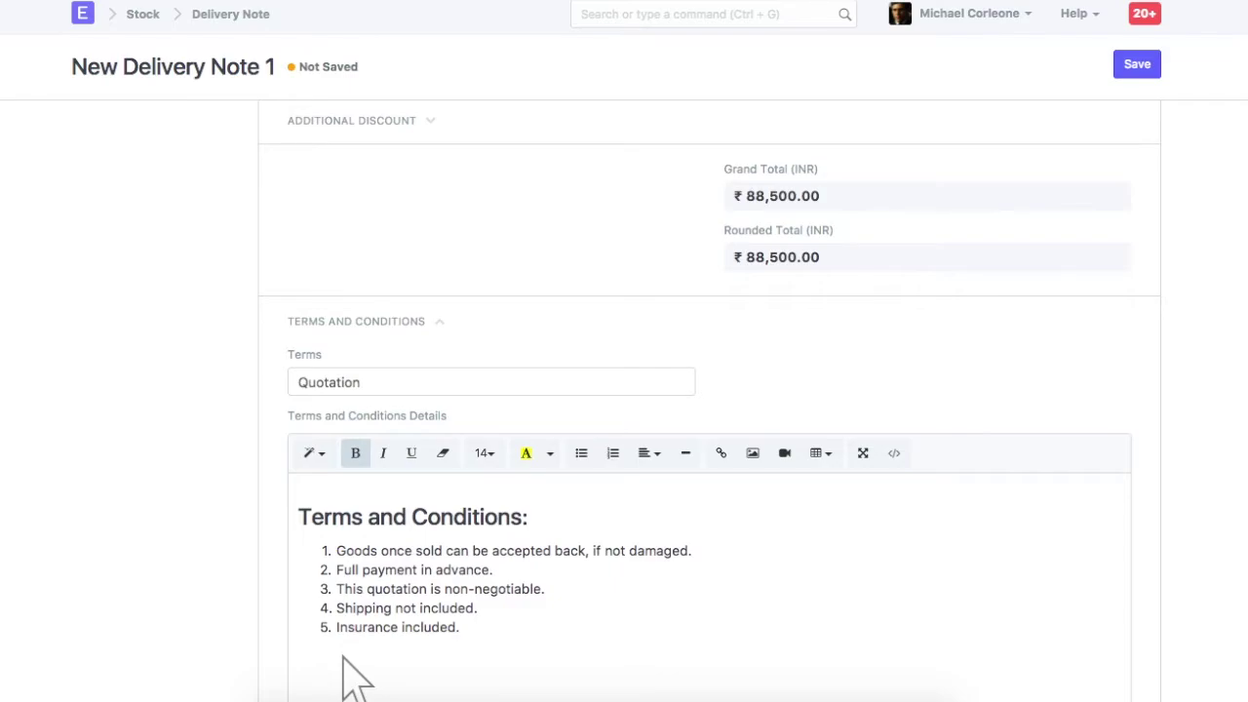
{"action": "left_click", "coordinate": [1138, 65]}
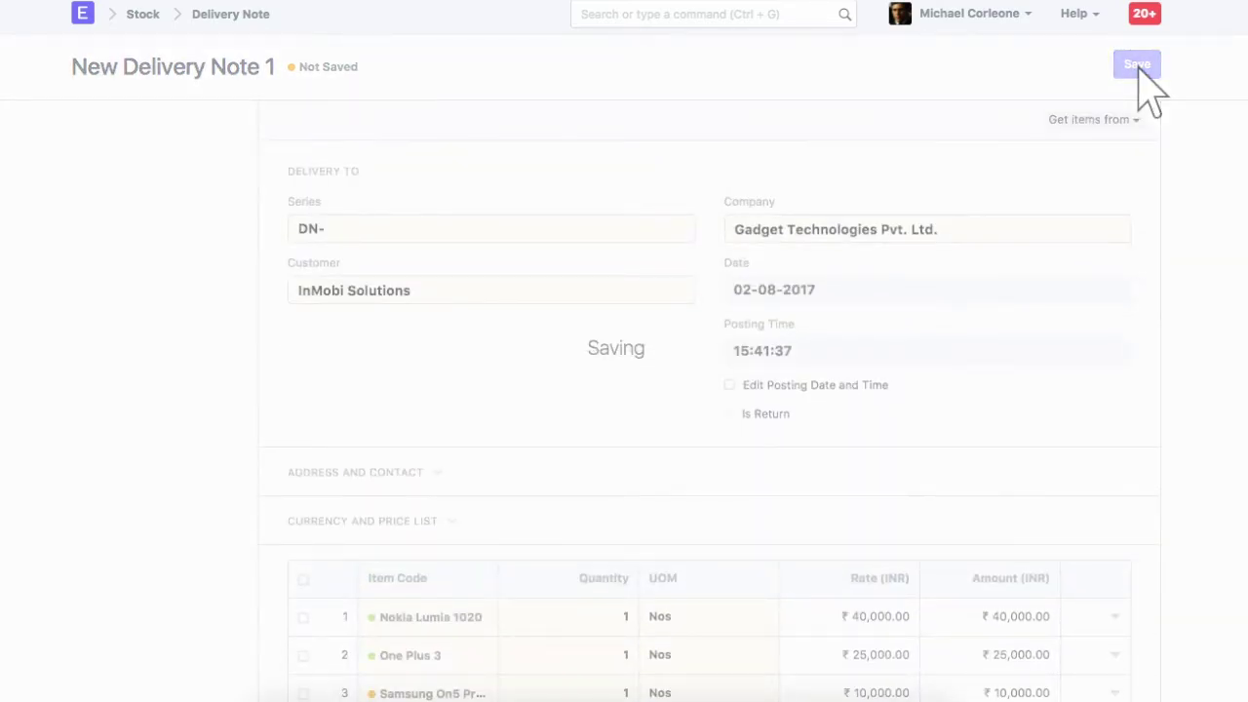
Submit DN-00019 so it reads To Bill, and make a Sales Invoice from it.
{"action": "left_click", "coordinate": [1134, 66]}
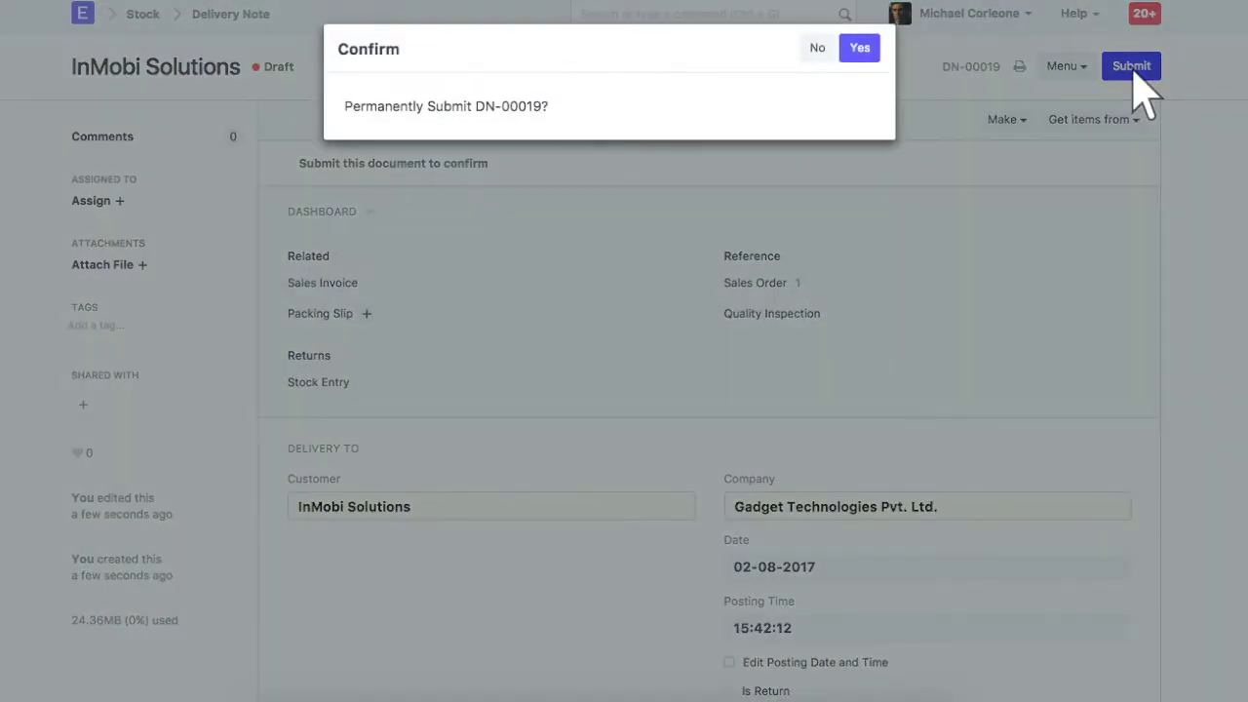
{"action": "left_click", "coordinate": [859, 49]}
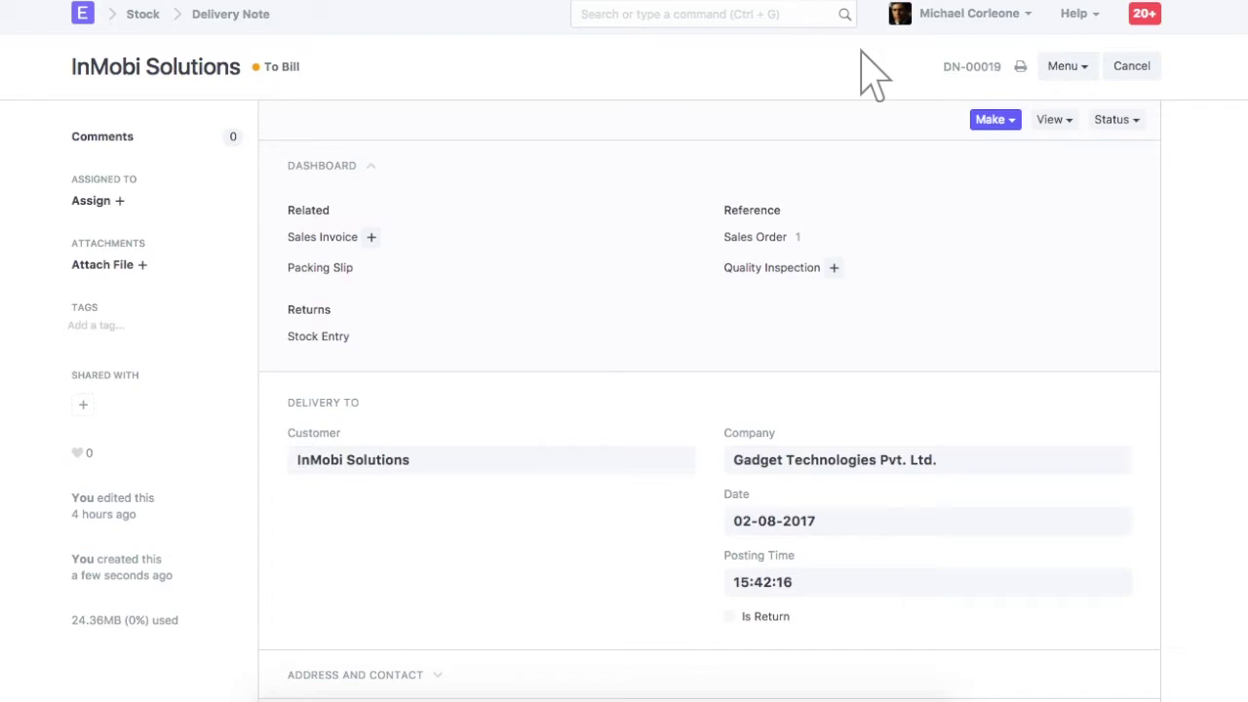
{"action": "left_click", "coordinate": [1054, 120]}
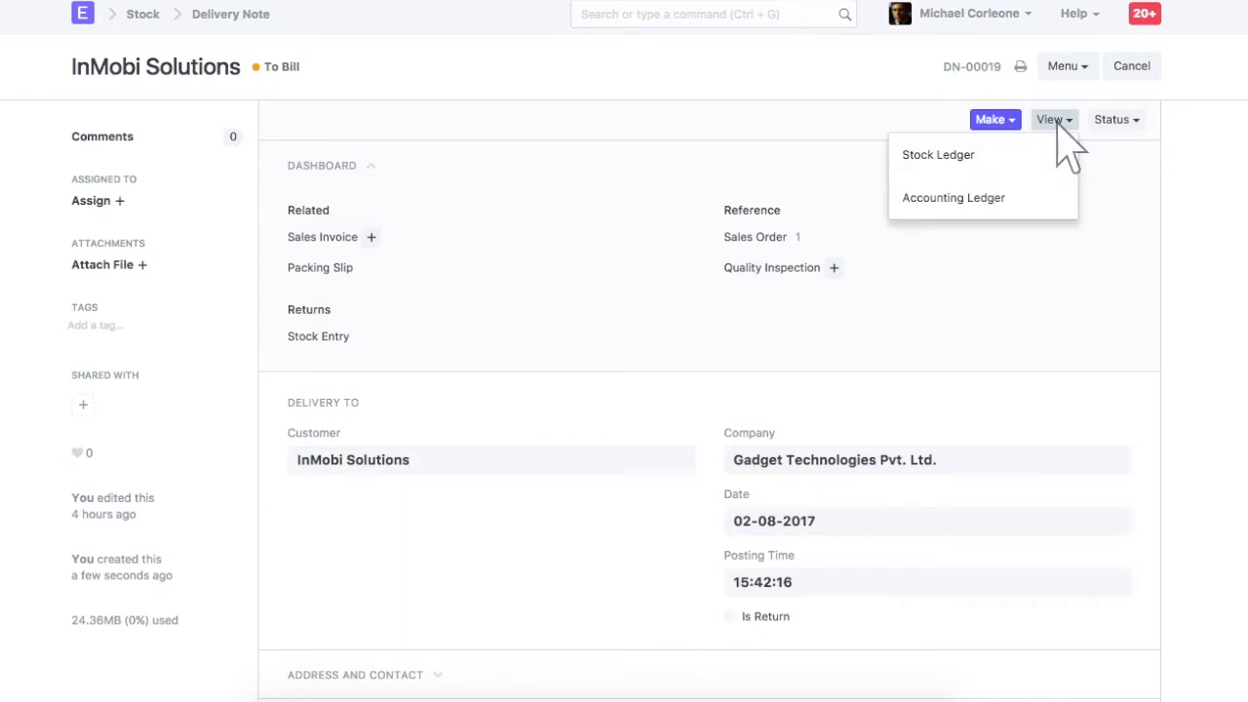
{"action": "left_click", "coordinate": [993, 120]}
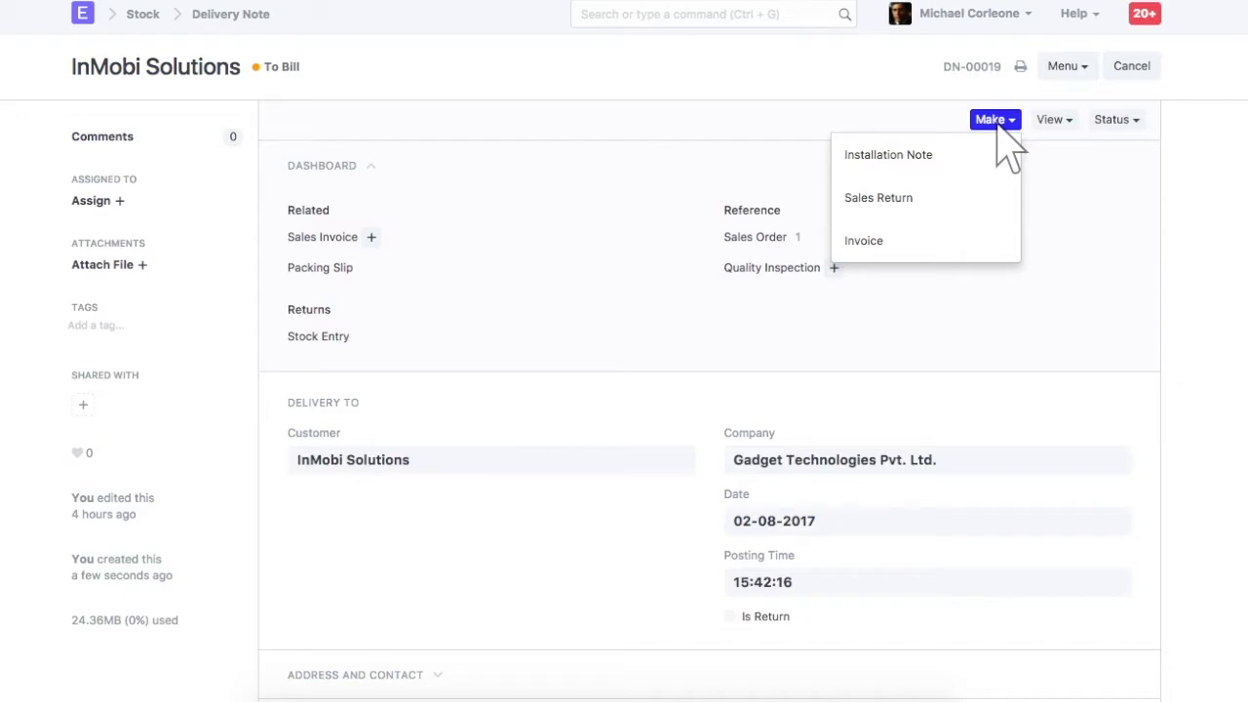
{"action": "left_click", "coordinate": [928, 246]}
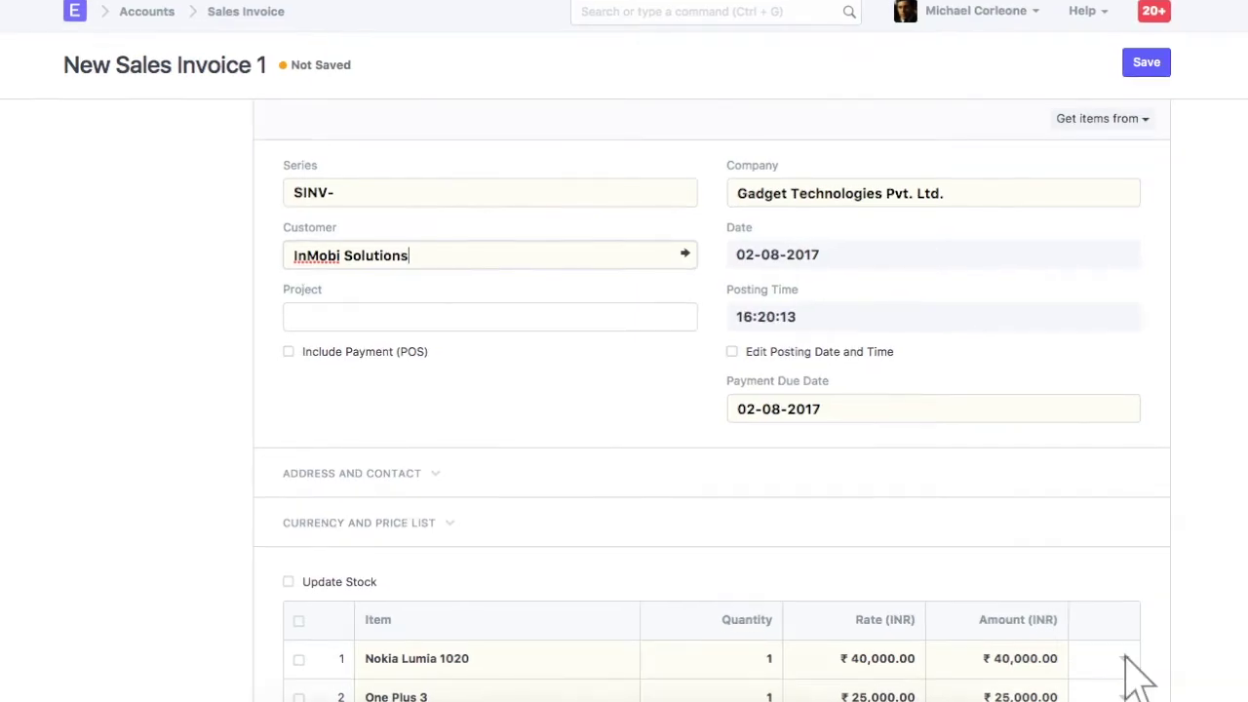
Review the invoice's first item and CGST/SGST taxes, then save SINV-00016 for 88,500.
{"action": "left_click", "coordinate": [1126, 660]}
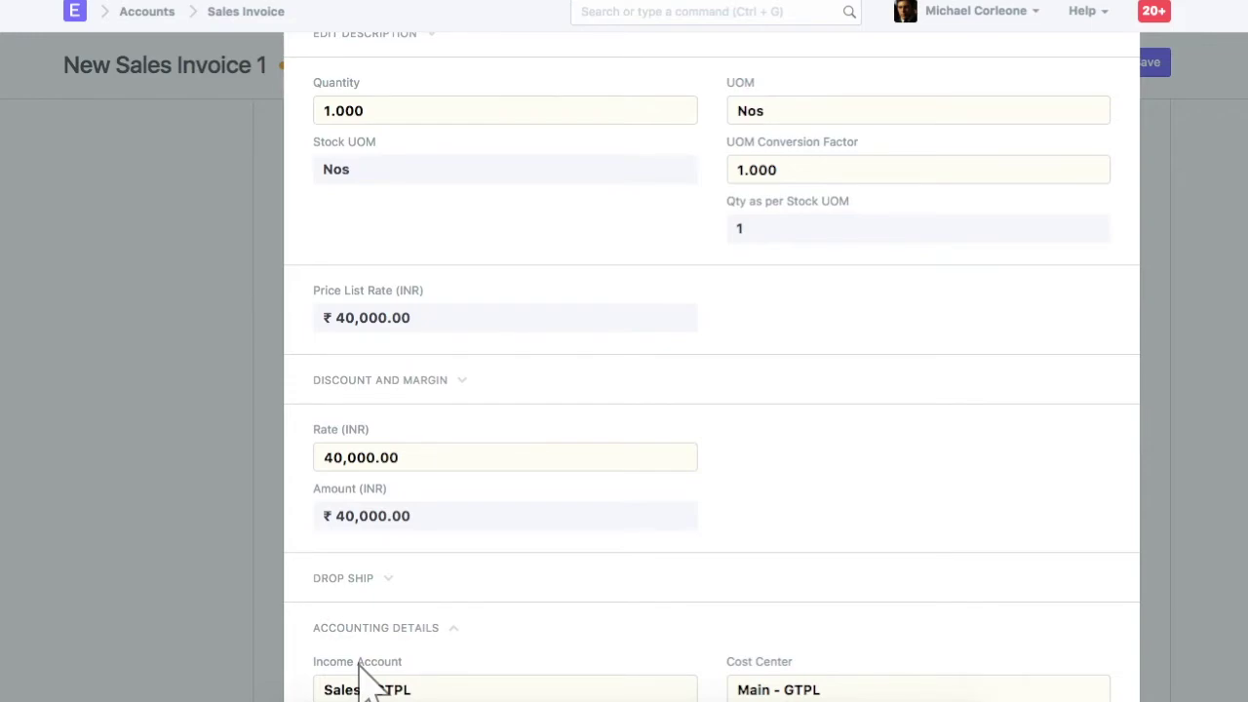
{"action": "key", "text": "Escape"}
{"action": "scroll", "coordinate": [370, 682], "scroll_direction": "up", "scroll_amount": 3}
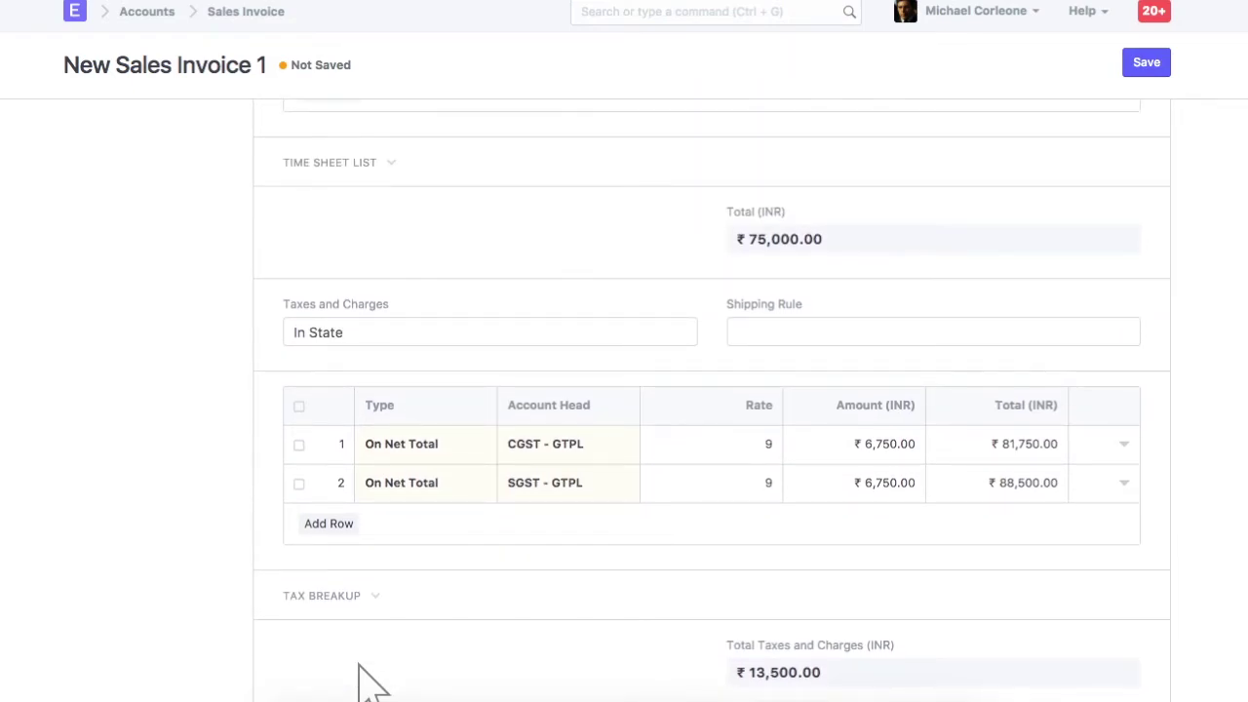
{"action": "scroll", "coordinate": [371, 683], "scroll_direction": "down", "scroll_amount": 15}
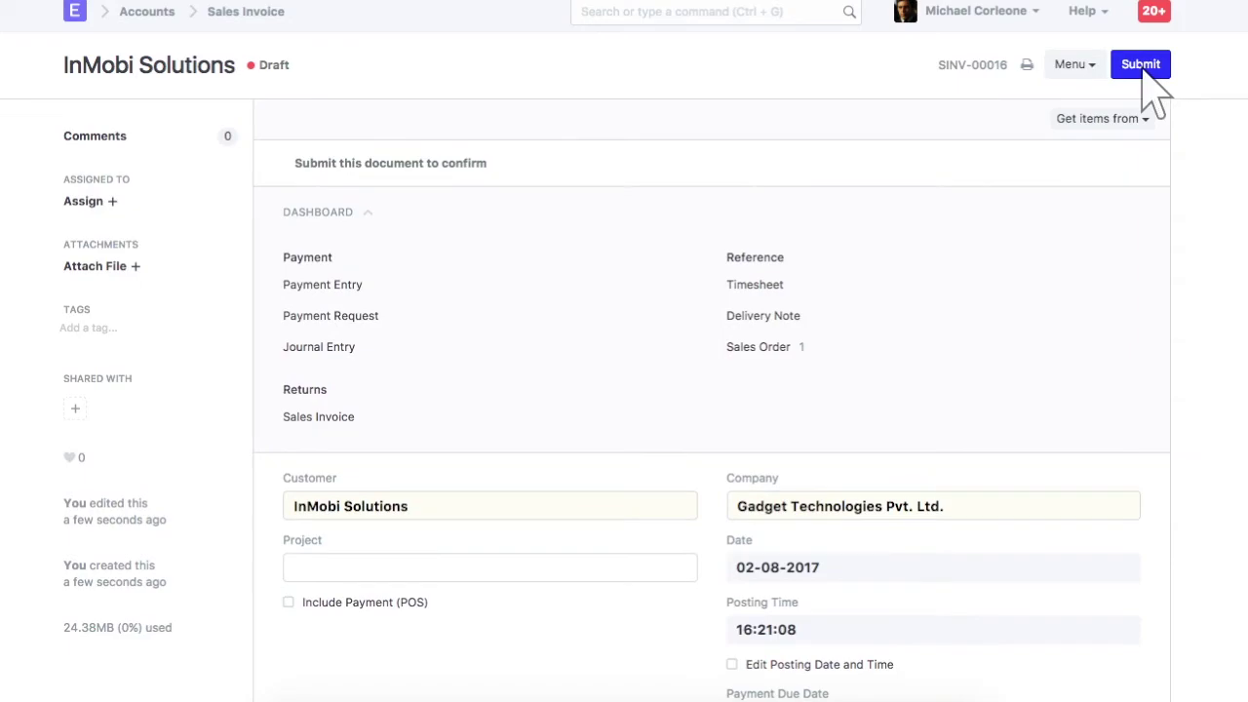
{"action": "left_click", "coordinate": [1145, 65]}
Confirm submitting SINV-00016 and make a Payment Entry against it.
{"action": "left_click", "coordinate": [865, 46]}
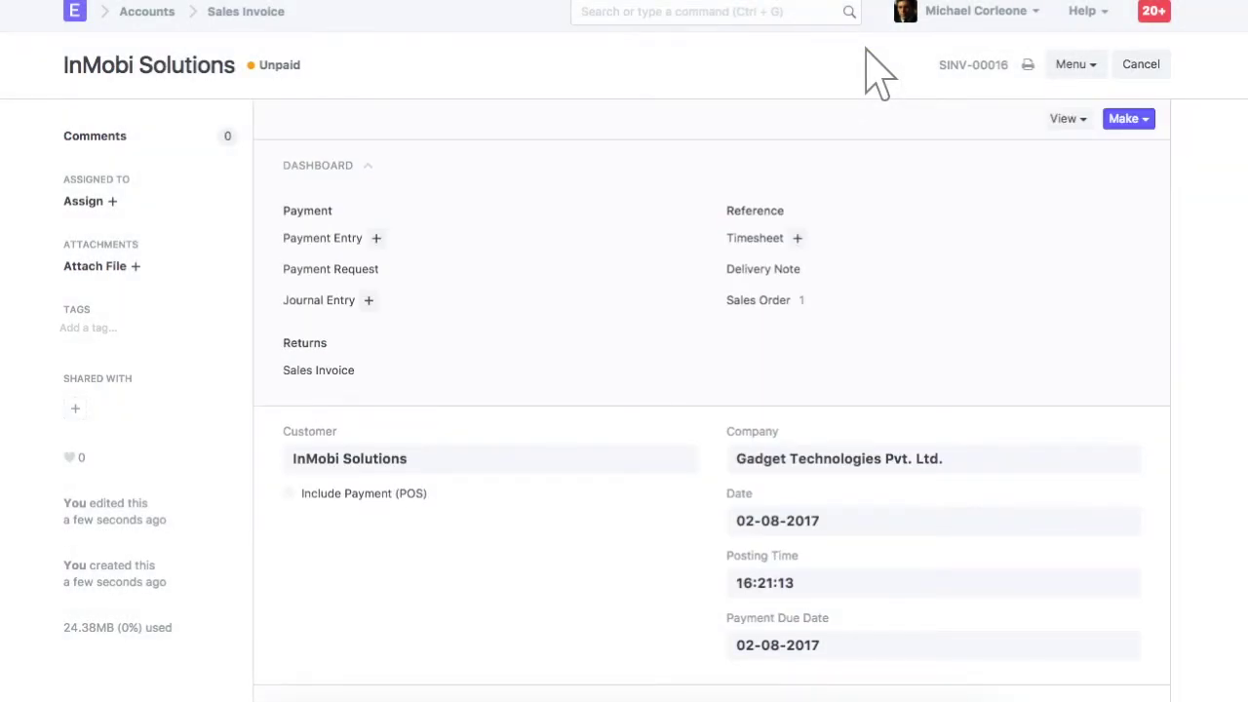
{"action": "left_click", "coordinate": [1066, 119]}
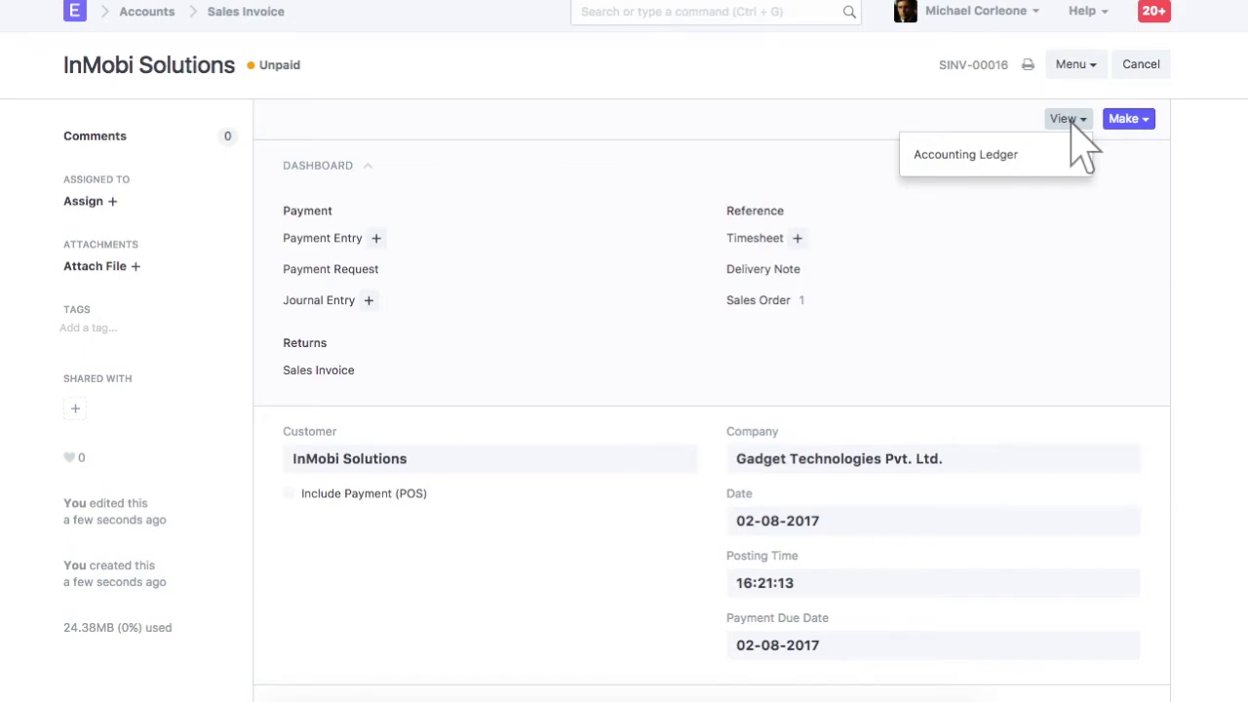
{"action": "left_click", "coordinate": [1130, 120]}
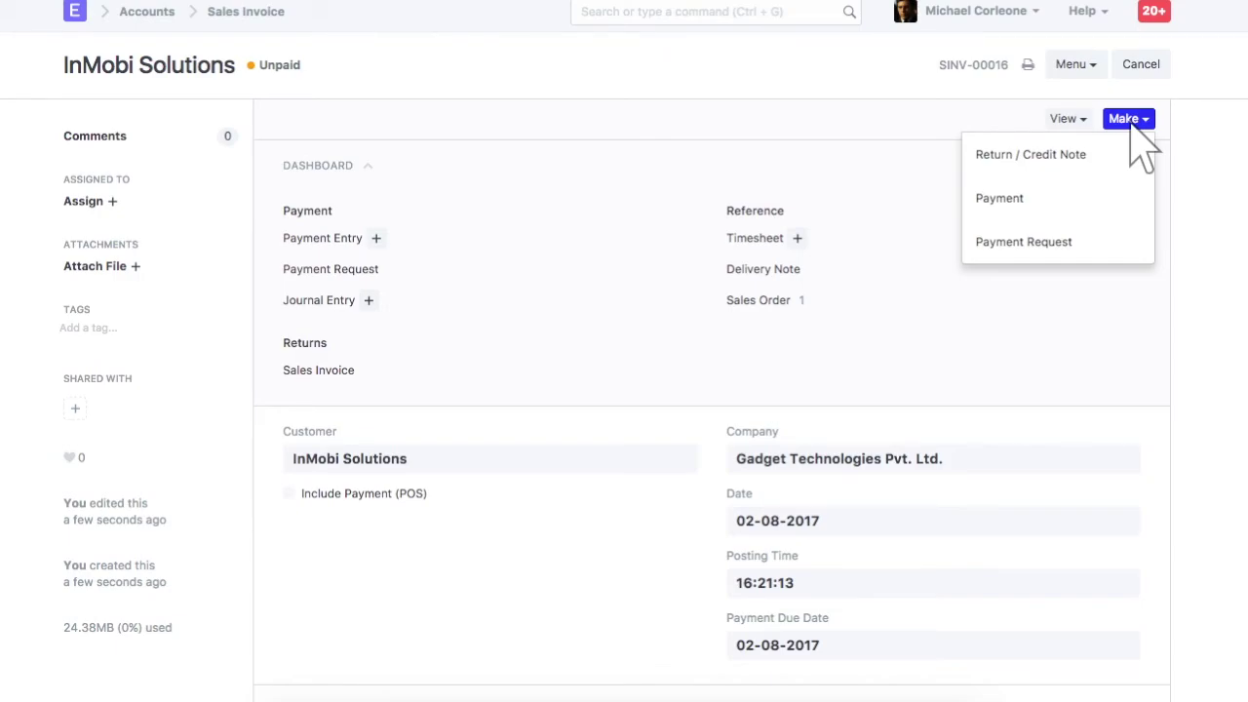
{"action": "left_click", "coordinate": [1061, 200]}
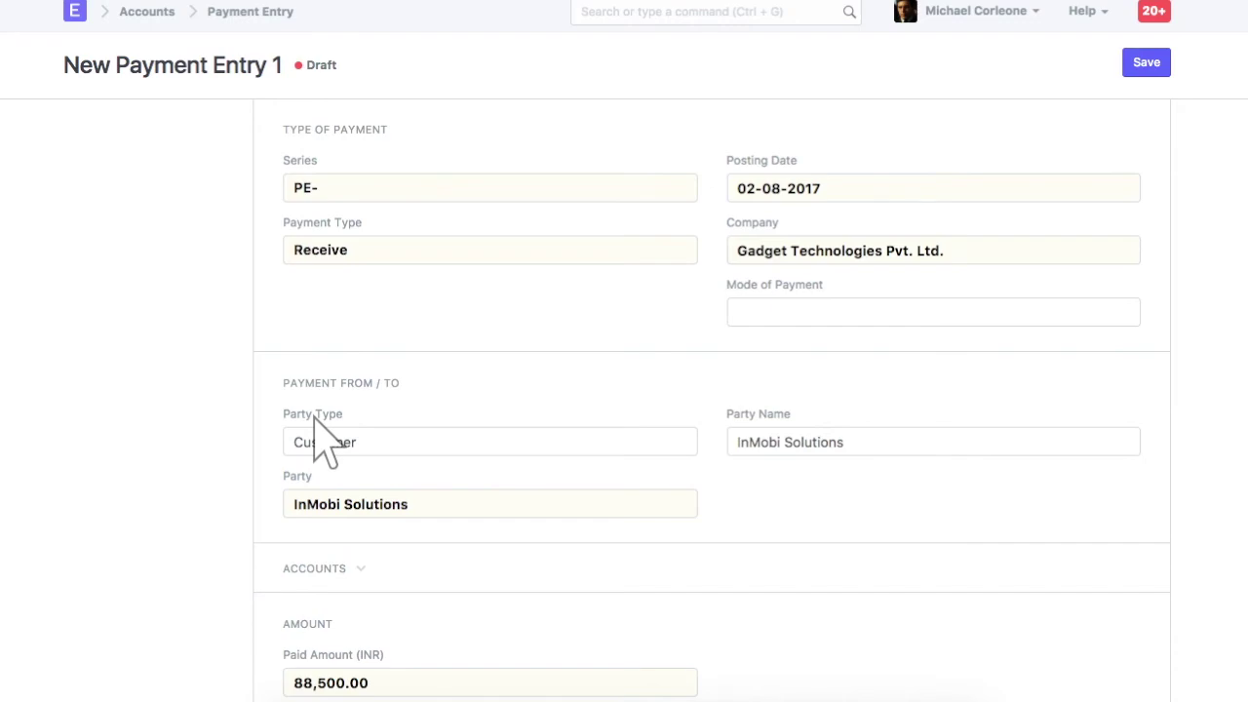
Check the ₹88,500.00 allocation to SINV-00016 and enter the cheque reference number.
{"action": "scroll", "coordinate": [317, 429], "scroll_direction": "down", "scroll_amount": 5}
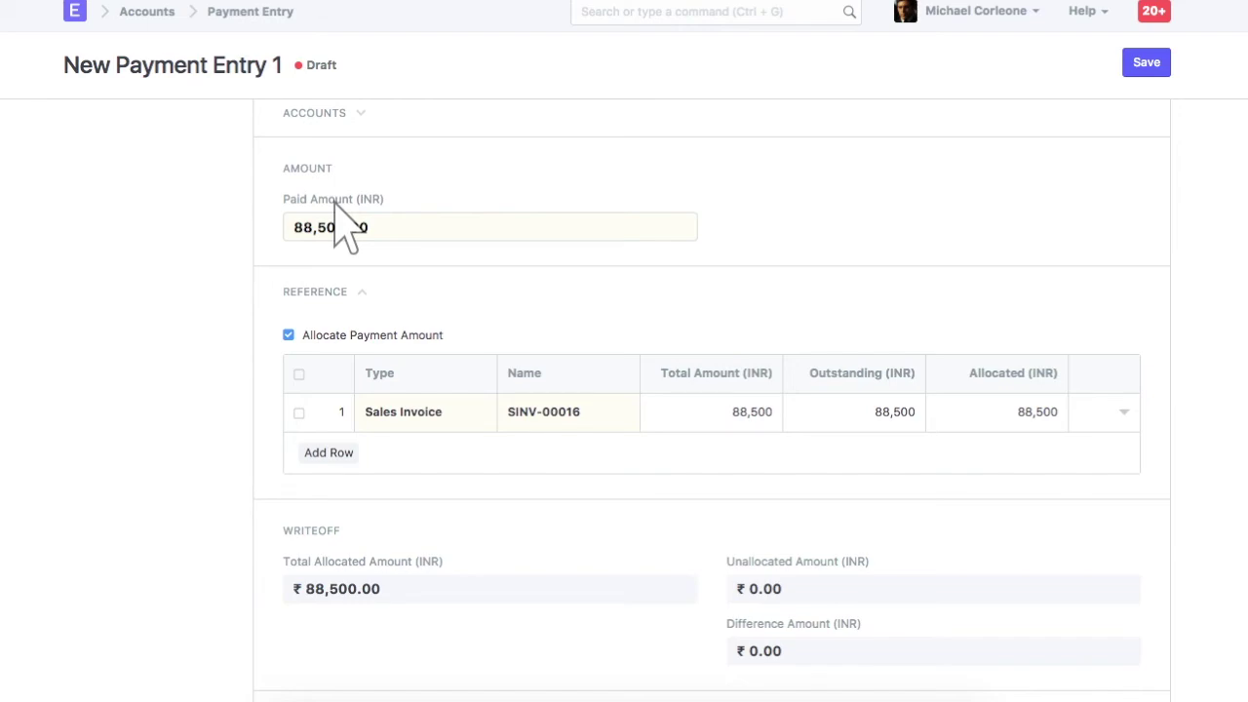
{"action": "scroll", "coordinate": [719, 677], "scroll_direction": "down", "scroll_amount": 1}
{"action": "scroll", "coordinate": [719, 676], "scroll_direction": "down", "scroll_amount": 4}
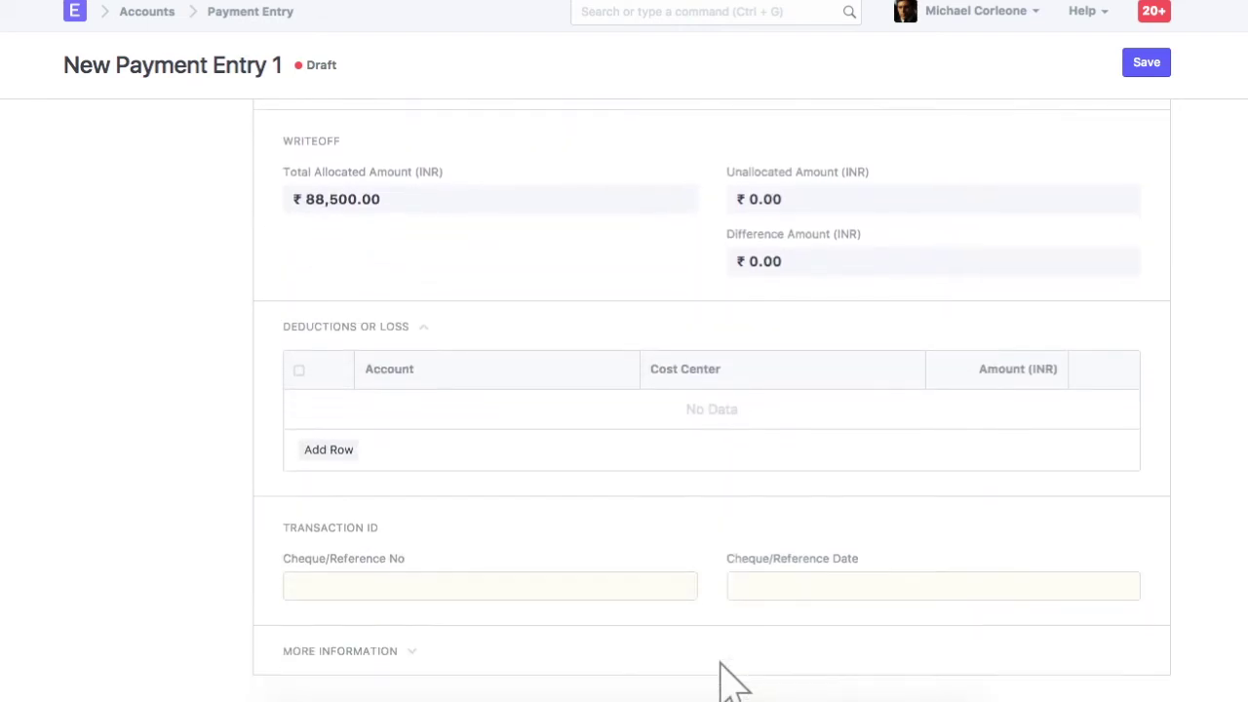
{"action": "scroll", "coordinate": [718, 677], "scroll_direction": "down", "scroll_amount": 1}
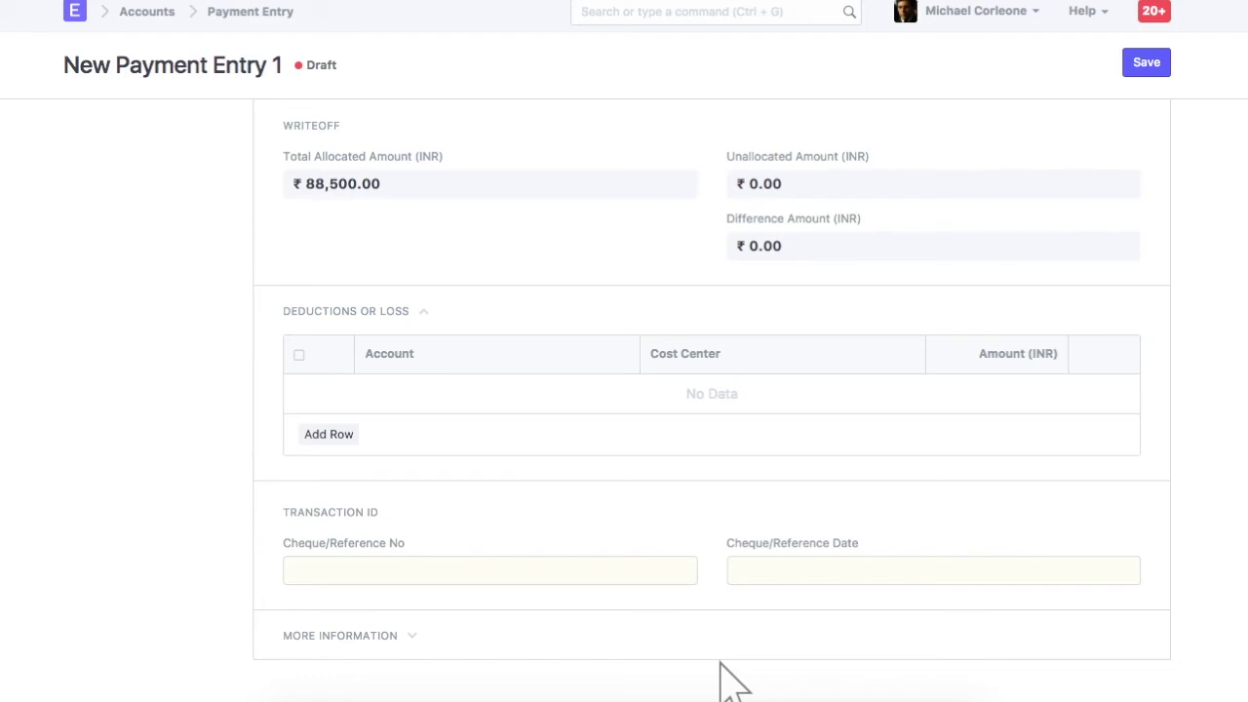
{"action": "left_click", "coordinate": [491, 576]}
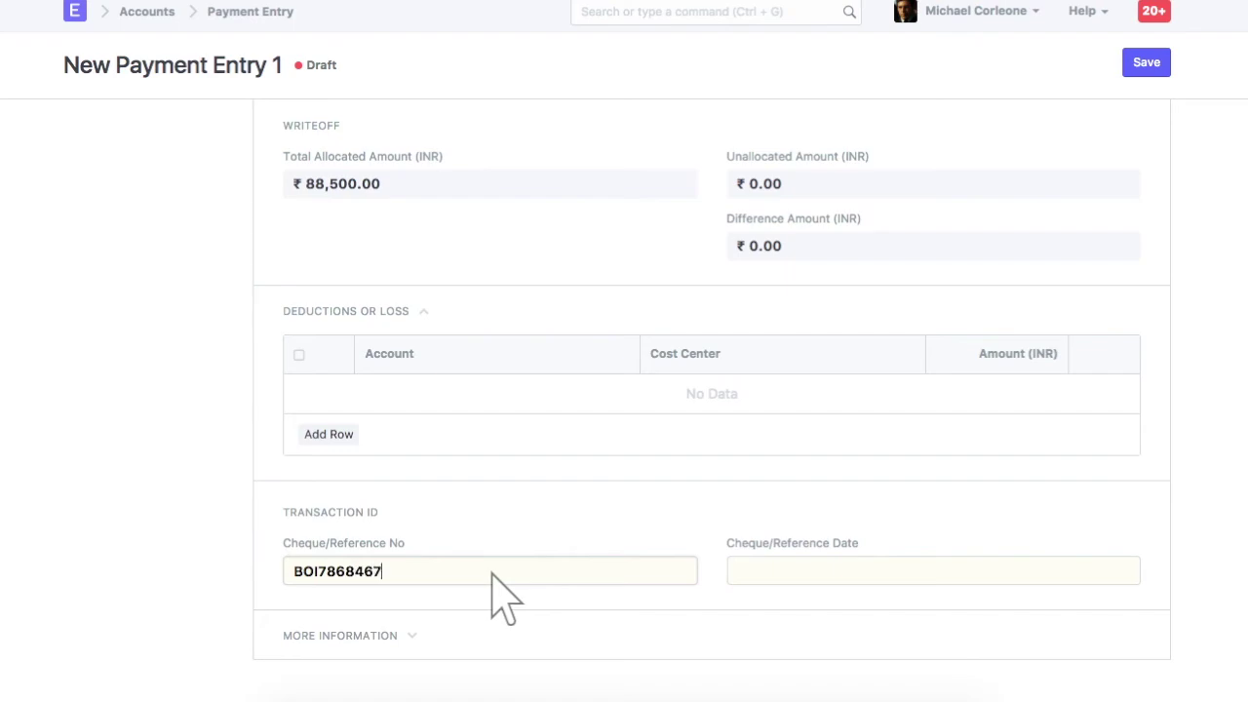
Enter the cheque reference number and set the reference date to 31-07-2017.
{"action": "left_click", "coordinate": [936, 575]}
{"action": "type", "text": "31-07-2017"}
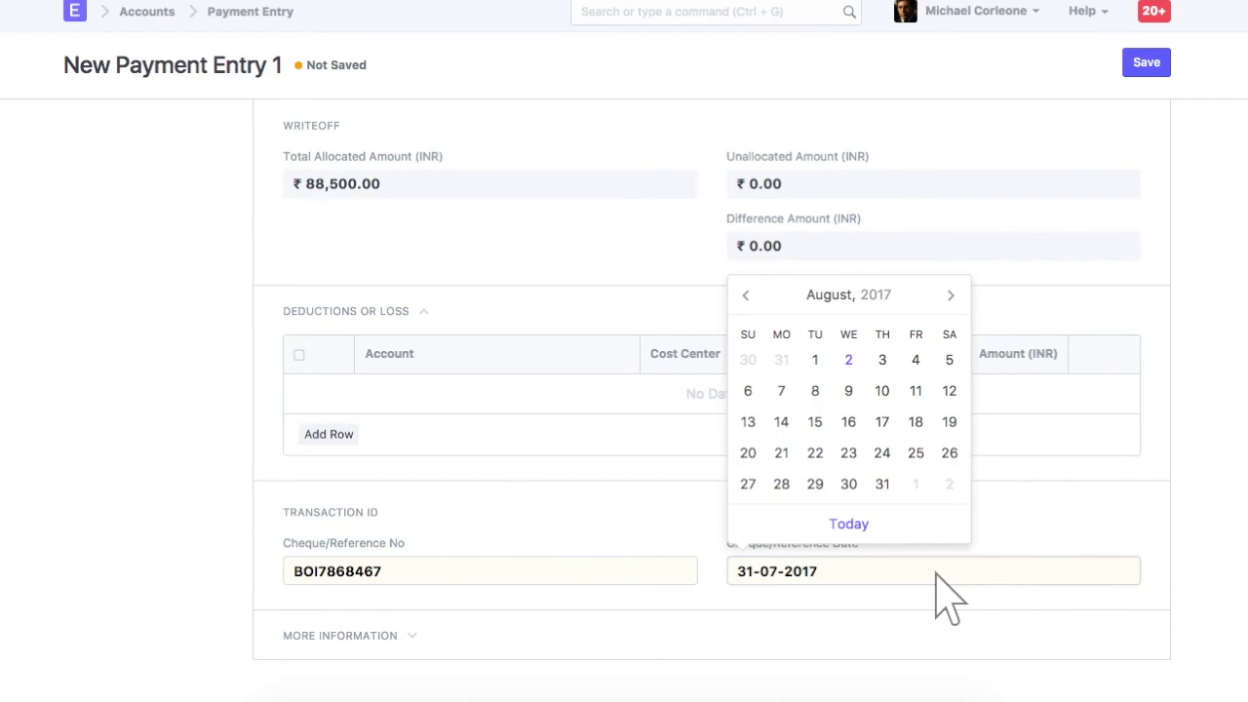
Save payment entry PE-00035 and confirm its submission.
{"action": "left_click", "coordinate": [1147, 62]}
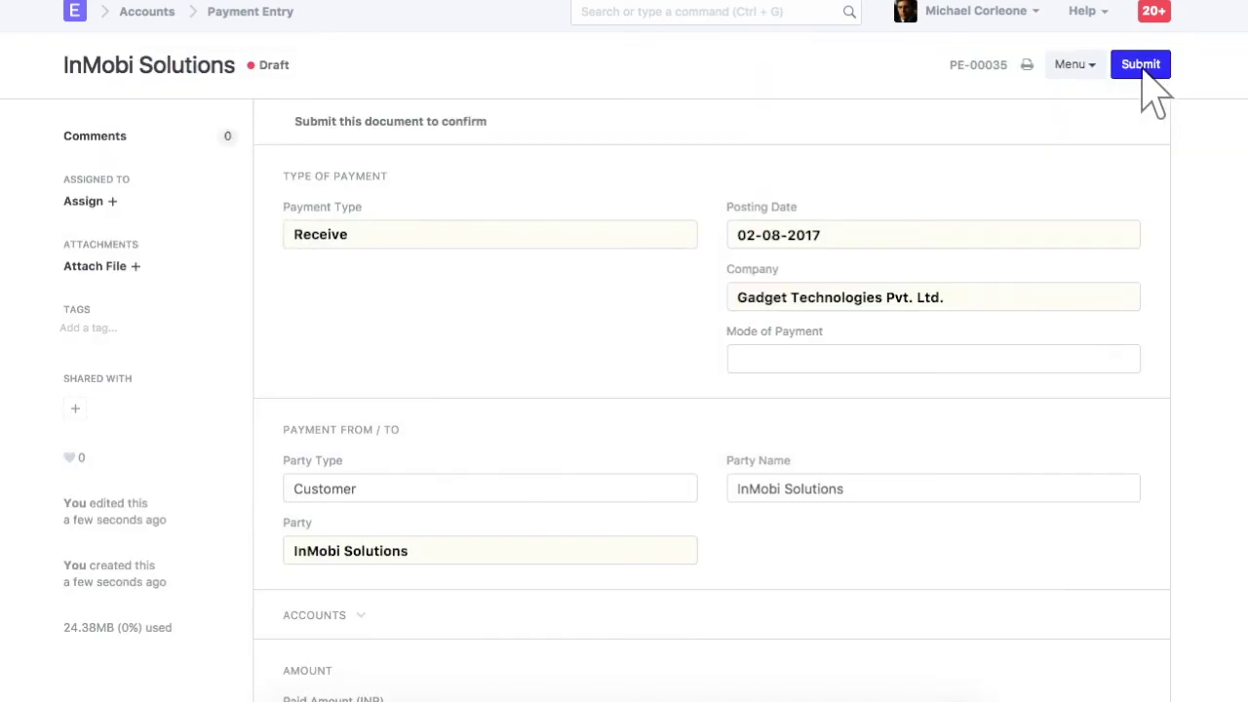
{"action": "left_click", "coordinate": [1143, 70]}
{"action": "left_click", "coordinate": [867, 39]}
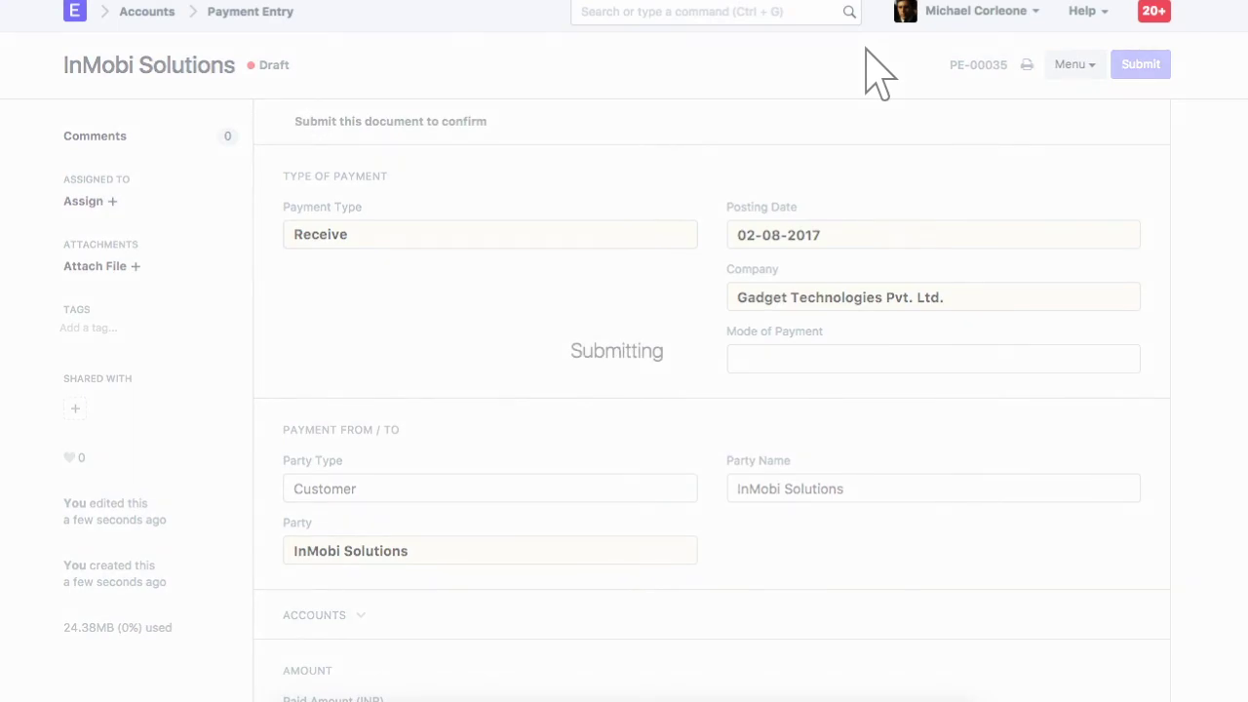